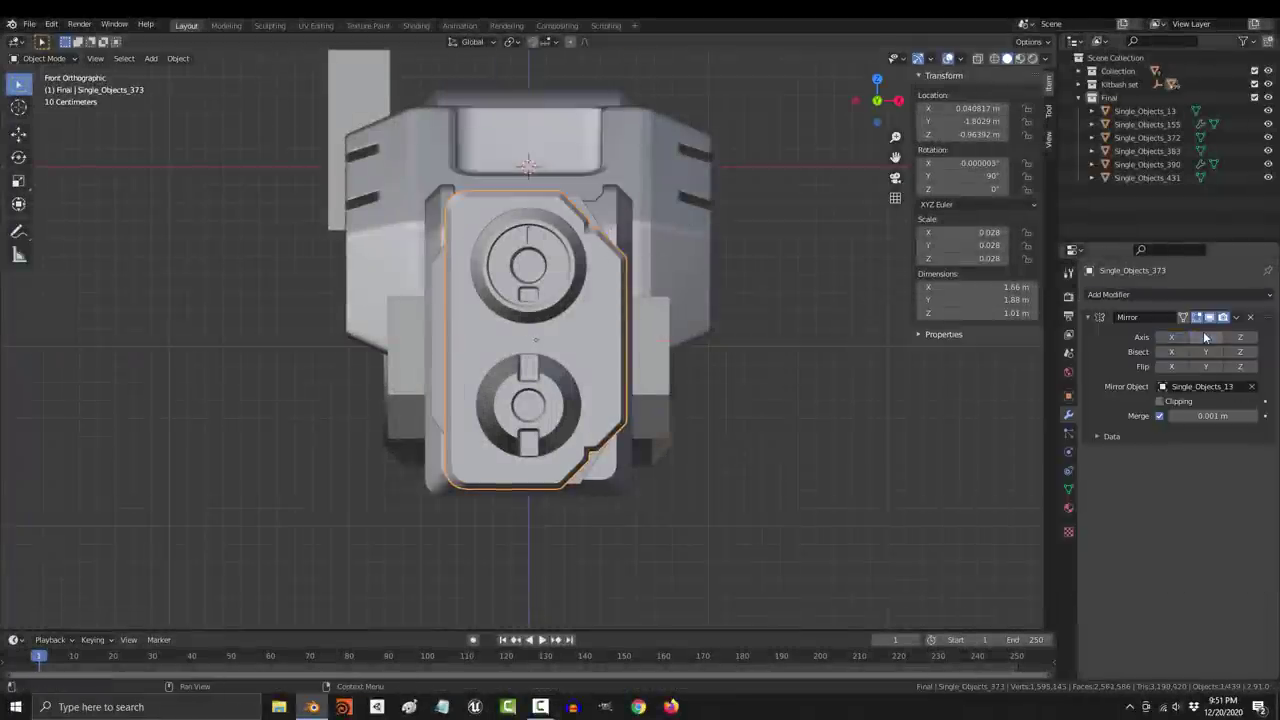
Step: Orbit the chain gun and select another kit piece to inspect it from another side
{"action": "middle_click_drag", "start_coordinate": [760, 345], "coordinate": [643, 439]}
{"action": "left_click", "coordinate": [643, 439]}
{"action": "middle_click_drag", "start_coordinate": [643, 313], "coordinate": [863, 494]}
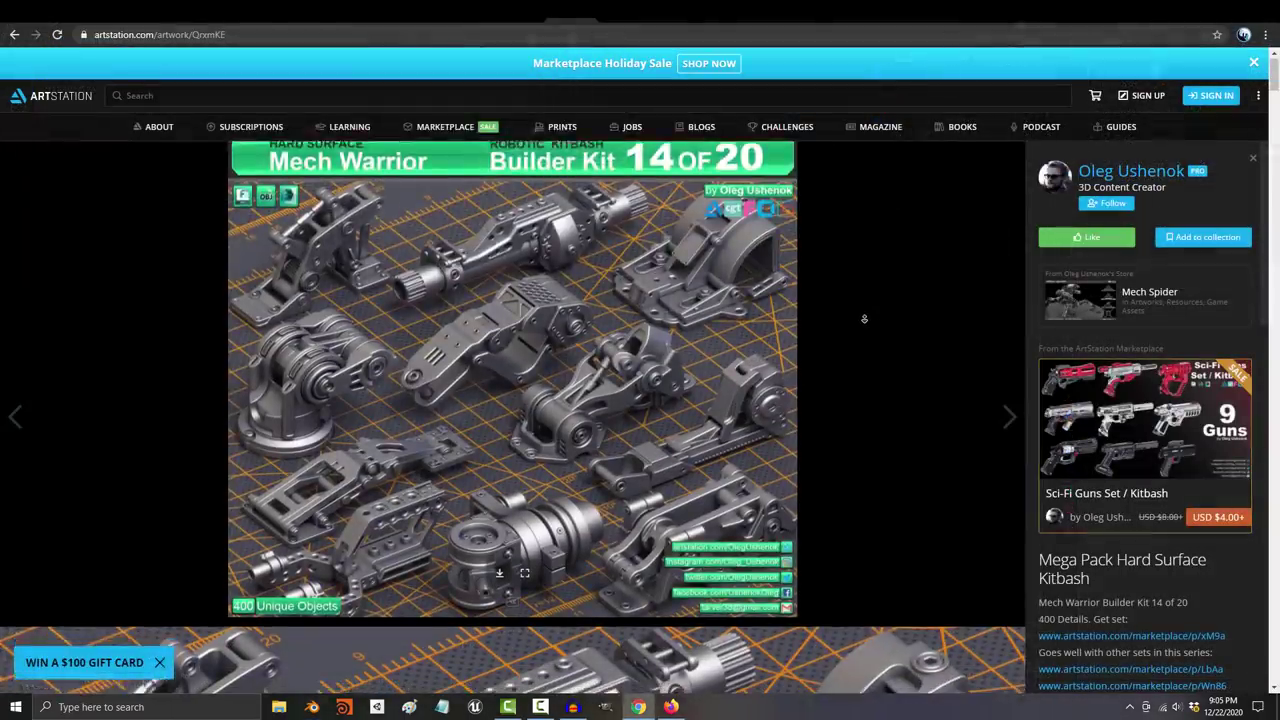
Step: Scroll down the Fairy Tale kit page past its tech specs to the preview slideshow
{"action": "scroll", "coordinate": [864, 318], "scroll_direction": "down", "scroll_amount": 6}
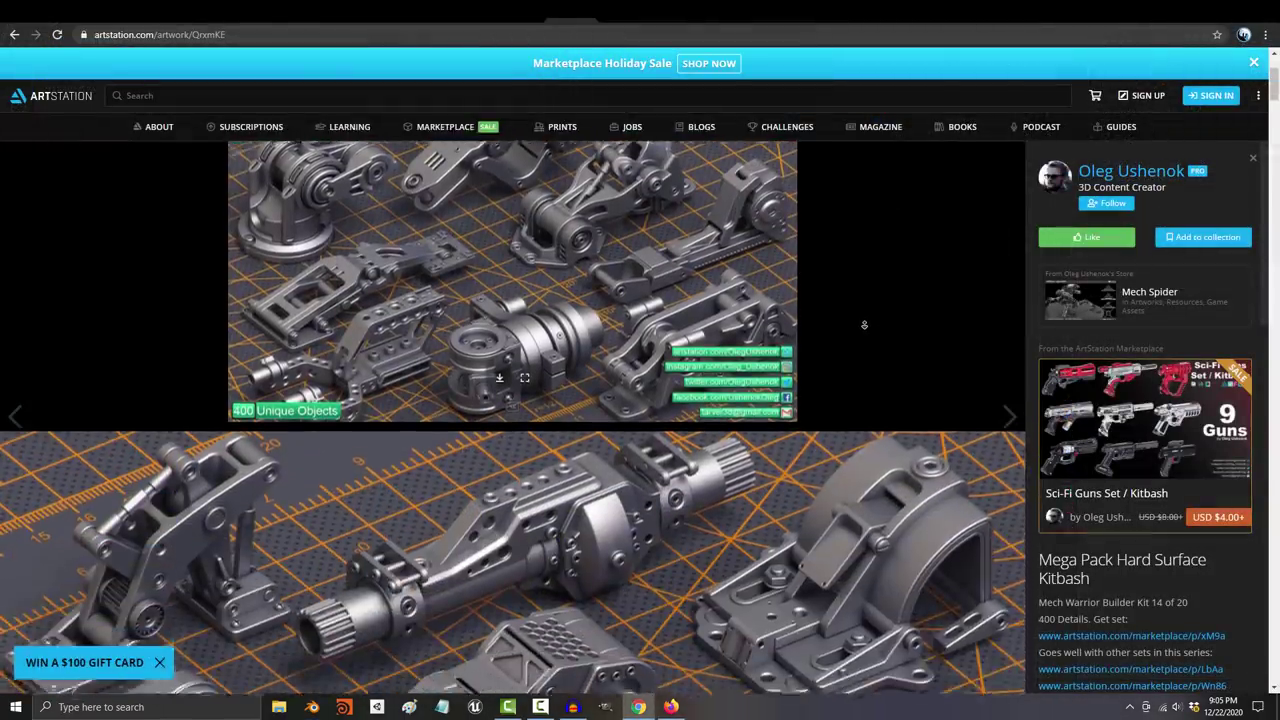
{"action": "scroll", "coordinate": [864, 322], "scroll_direction": "down", "scroll_amount": 3}
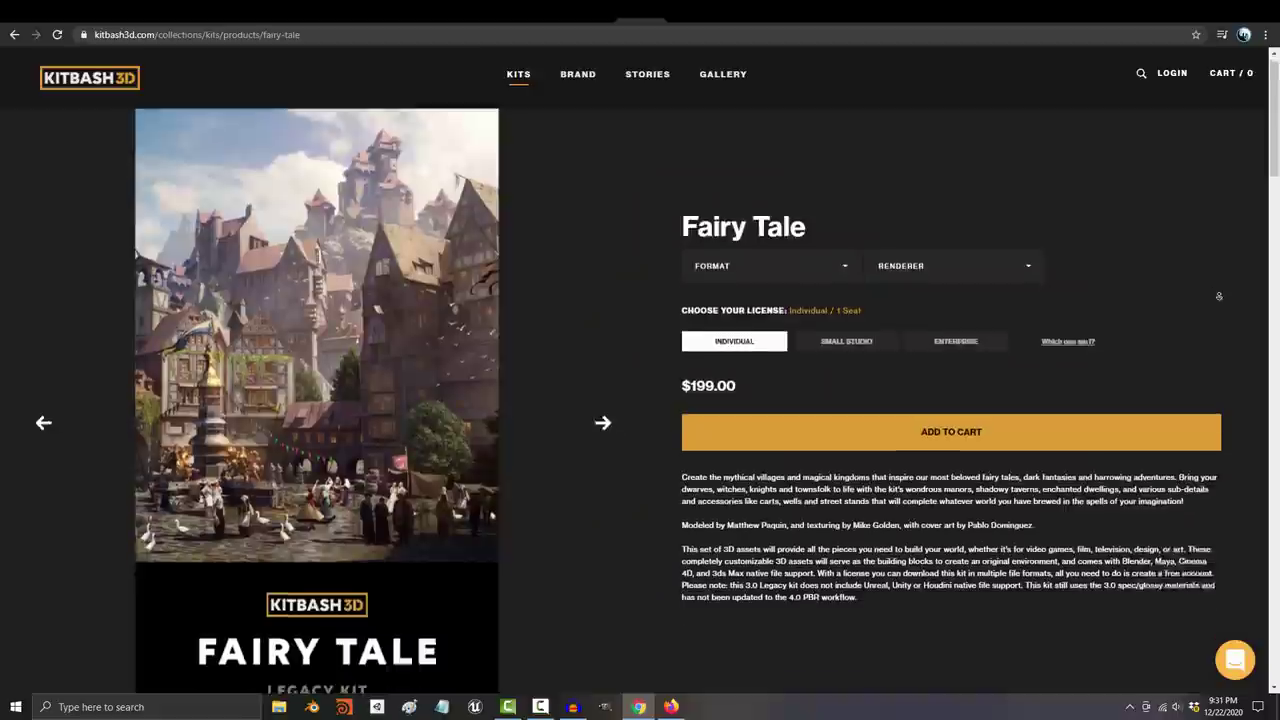
{"action": "scroll", "coordinate": [640, 400], "scroll_direction": "down", "scroll_amount": 4}
{"action": "scroll", "coordinate": [1219, 299], "scroll_direction": "down", "scroll_amount": 10}
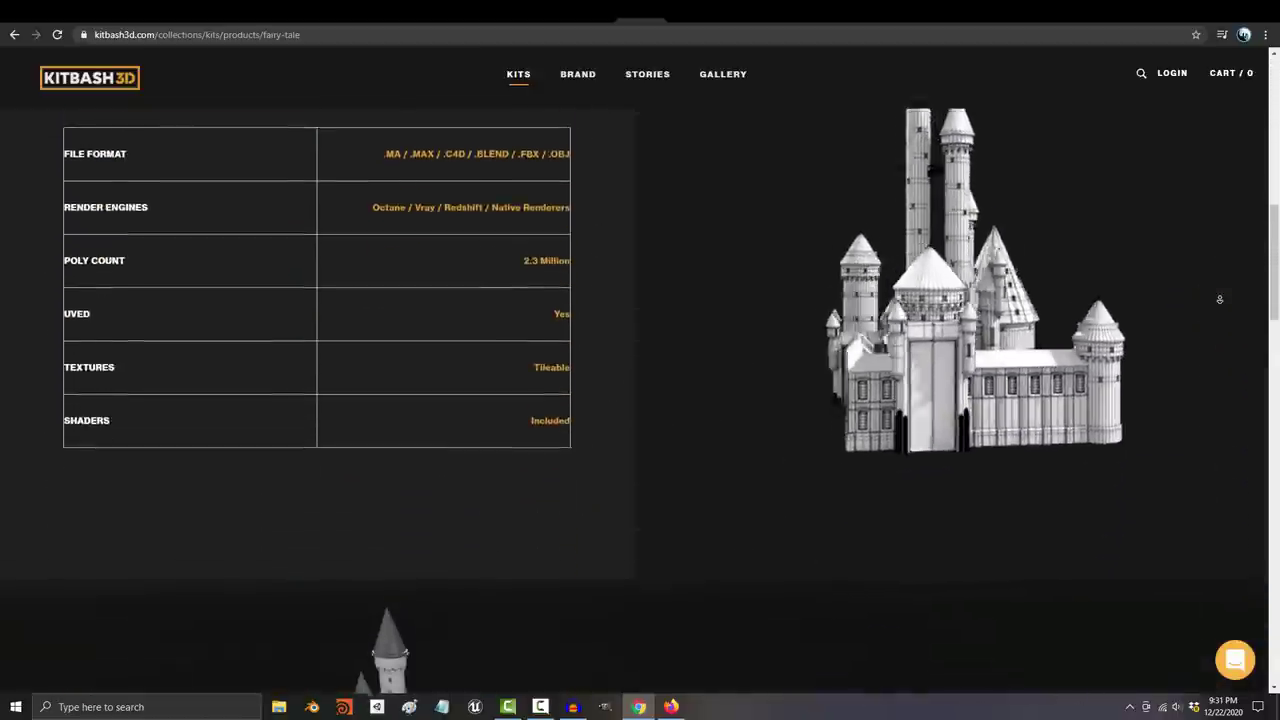
{"action": "scroll", "coordinate": [1225, 320], "scroll_direction": "down", "scroll_amount": 2}
Step: Step through the Fairy Tale slideshow to the last render, then orbit the low-poly guns sideways
{"action": "left_click", "coordinate": [1235, 344]}
{"action": "left_click", "coordinate": [1235, 344]}
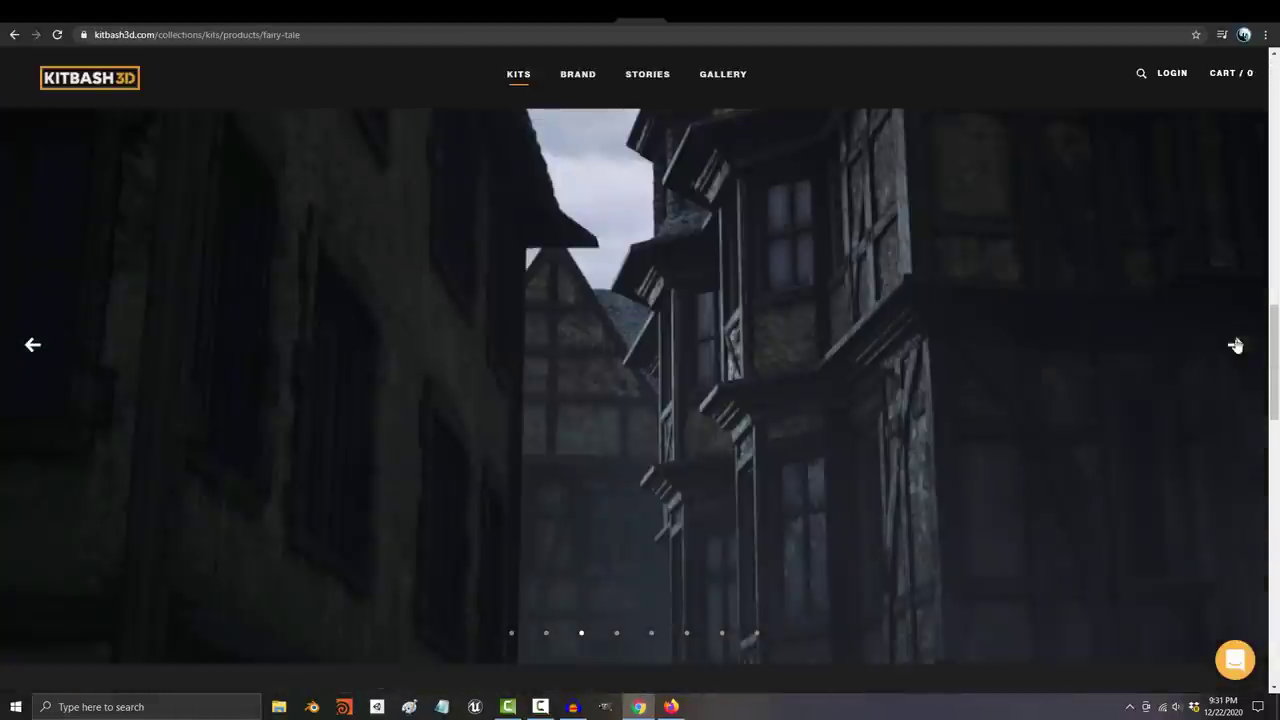
{"action": "left_click", "coordinate": [1235, 344]}
{"action": "left_click", "coordinate": [1235, 344]}
{"action": "left_click", "coordinate": [1235, 344]}
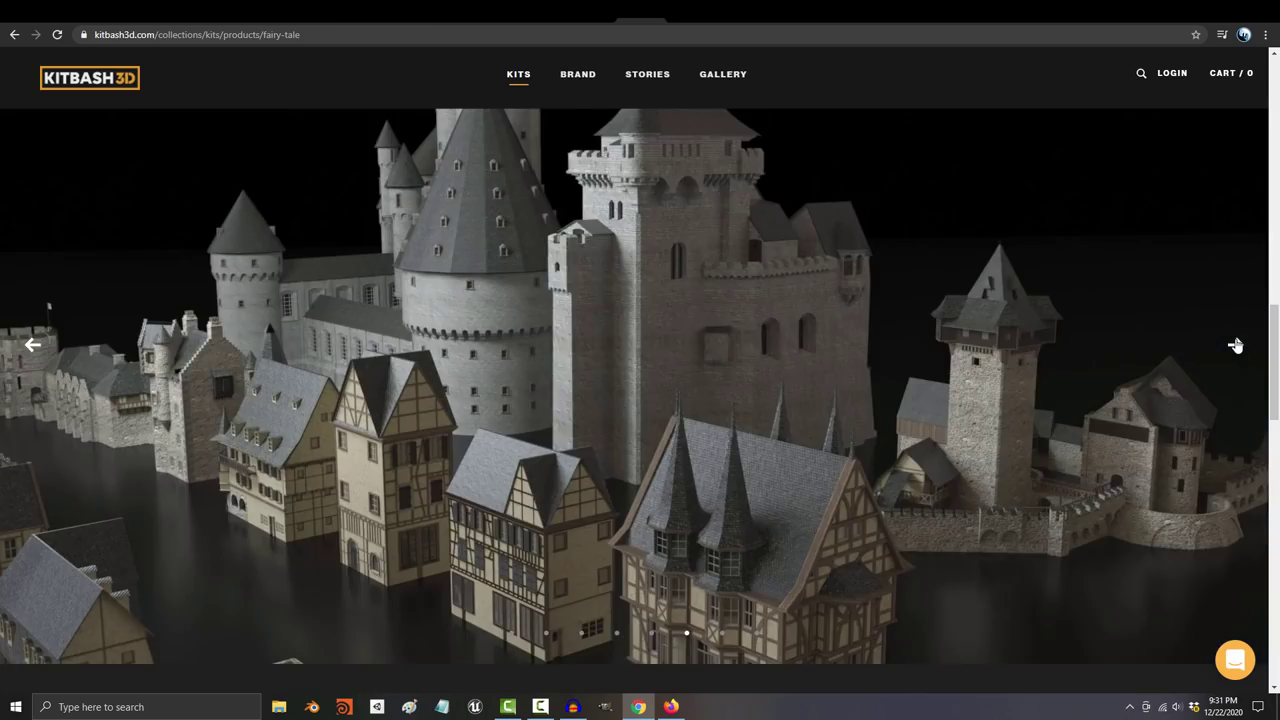
{"action": "left_click", "coordinate": [1235, 344]}
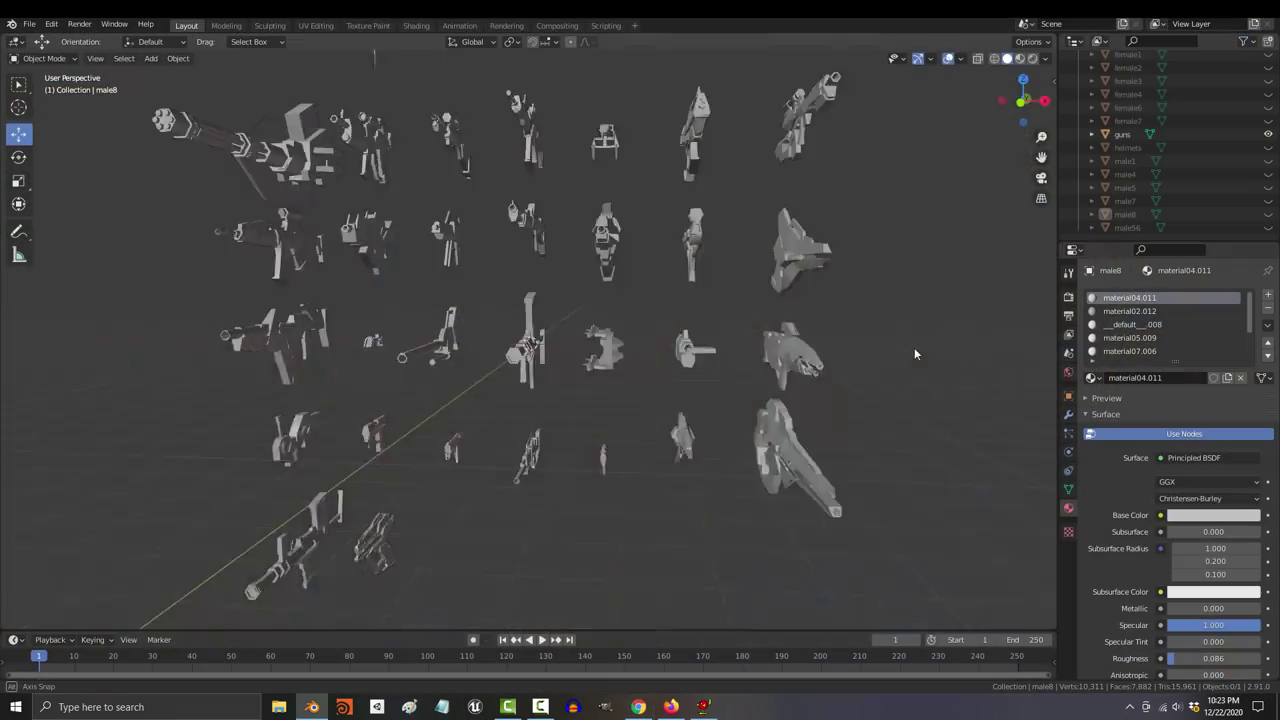
{"action": "middle_click_drag", "start_coordinate": [914, 347], "coordinate": [600, 330]}
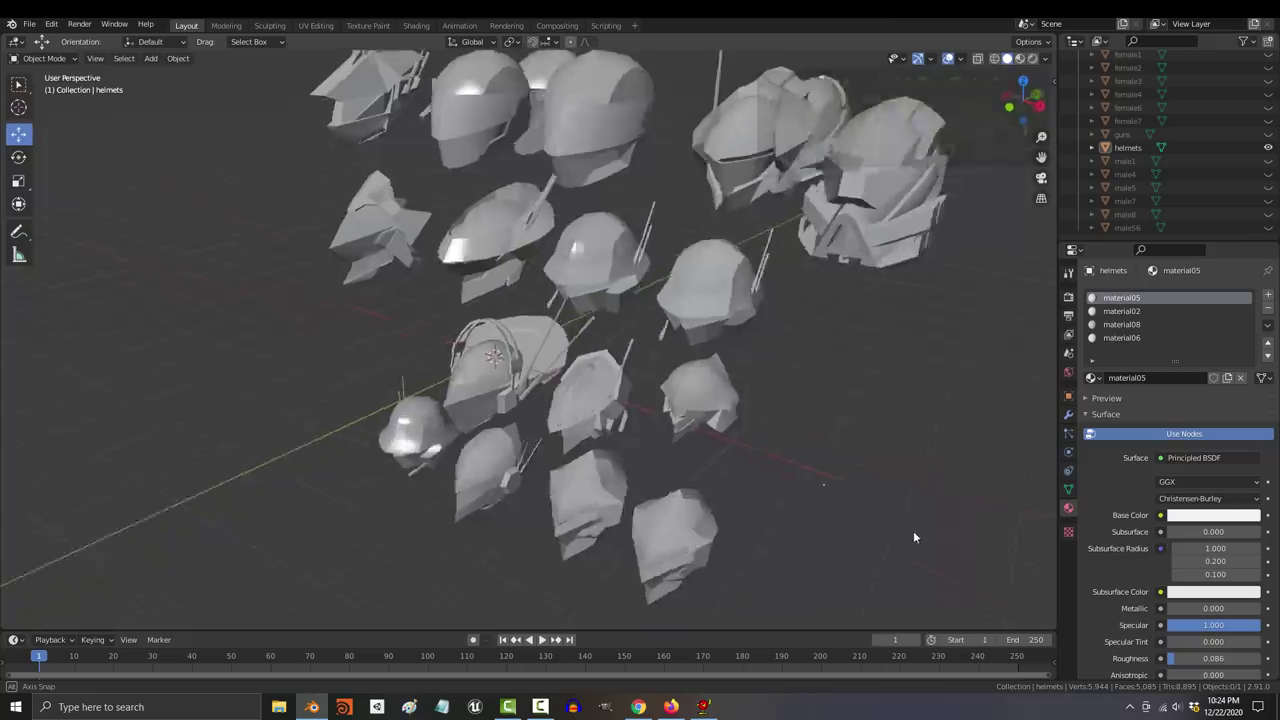
Step: Orbit around the low-poly helmets and then the T-posed character models
{"action": "middle_click_drag", "start_coordinate": [913, 530], "coordinate": [623, 483]}
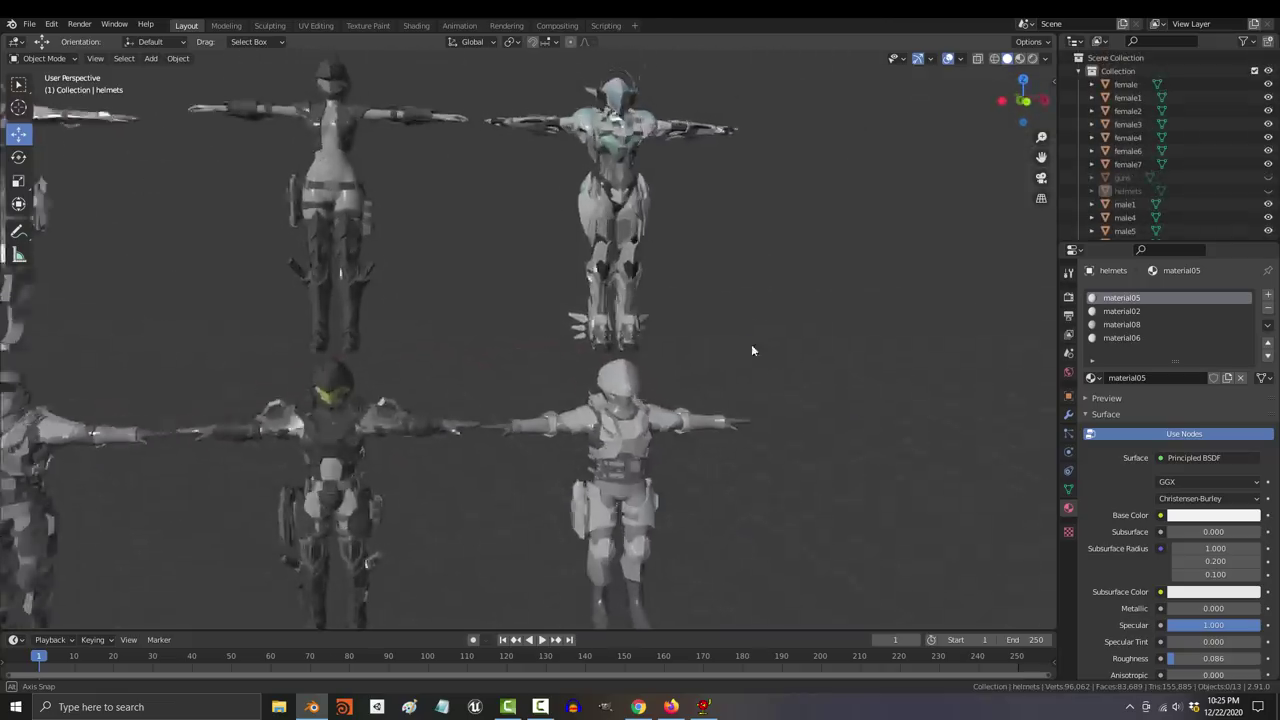
{"action": "middle_click_drag", "start_coordinate": [751, 344], "coordinate": [318, 480]}
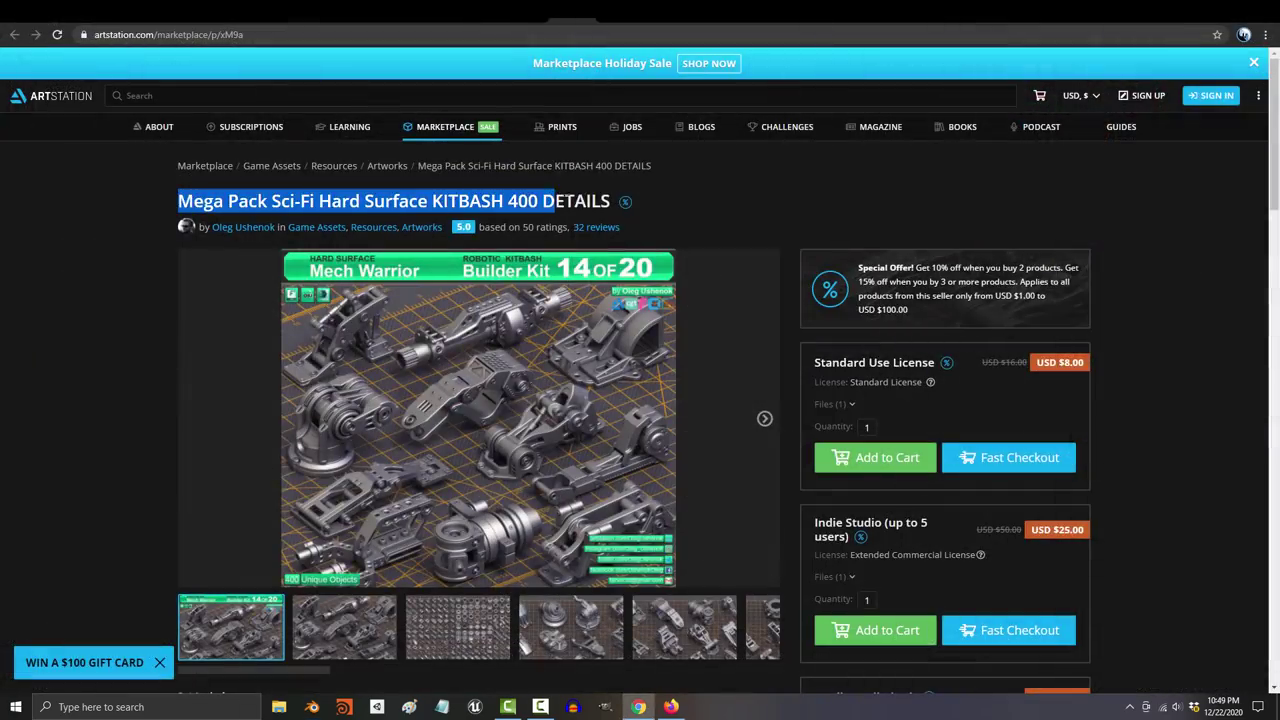
Step: Page through the Mega Pack Sci-Fi Hard Surface gallery images of kit parts
{"action": "scroll", "coordinate": [790, 430], "scroll_direction": "down", "scroll_amount": 1}
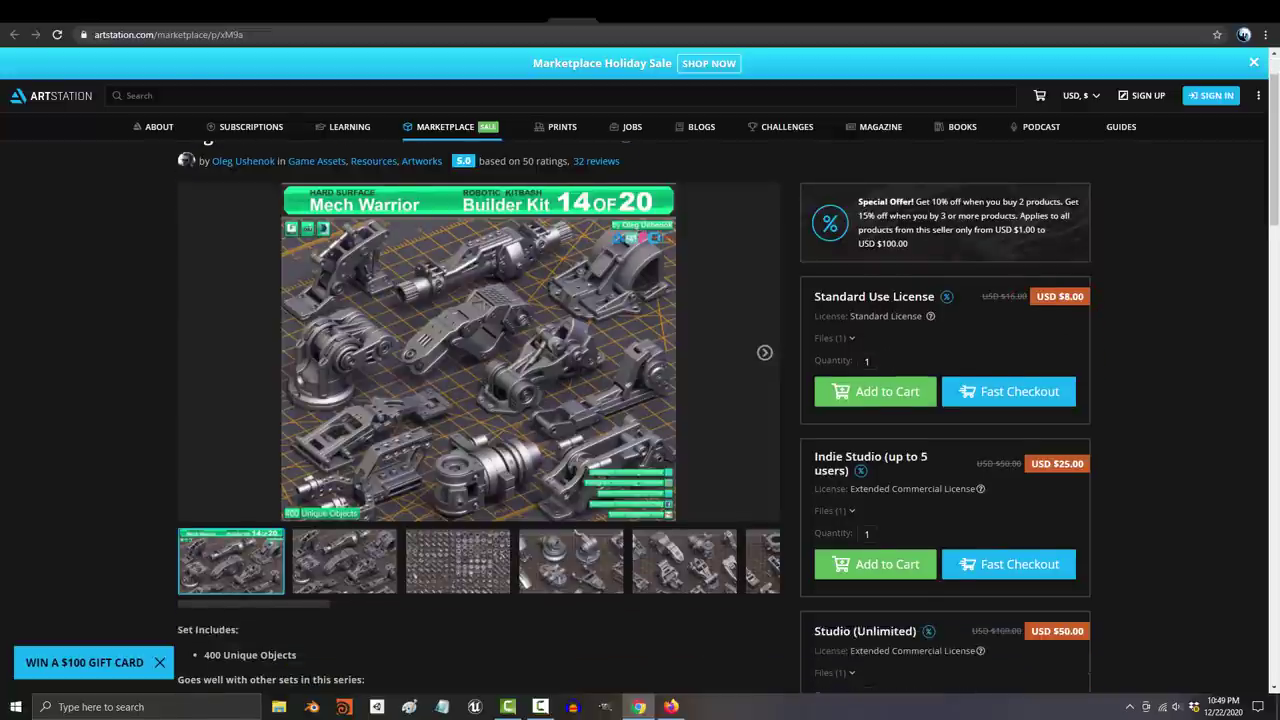
{"action": "left_click", "coordinate": [764, 354]}
{"action": "left_click", "coordinate": [764, 353]}
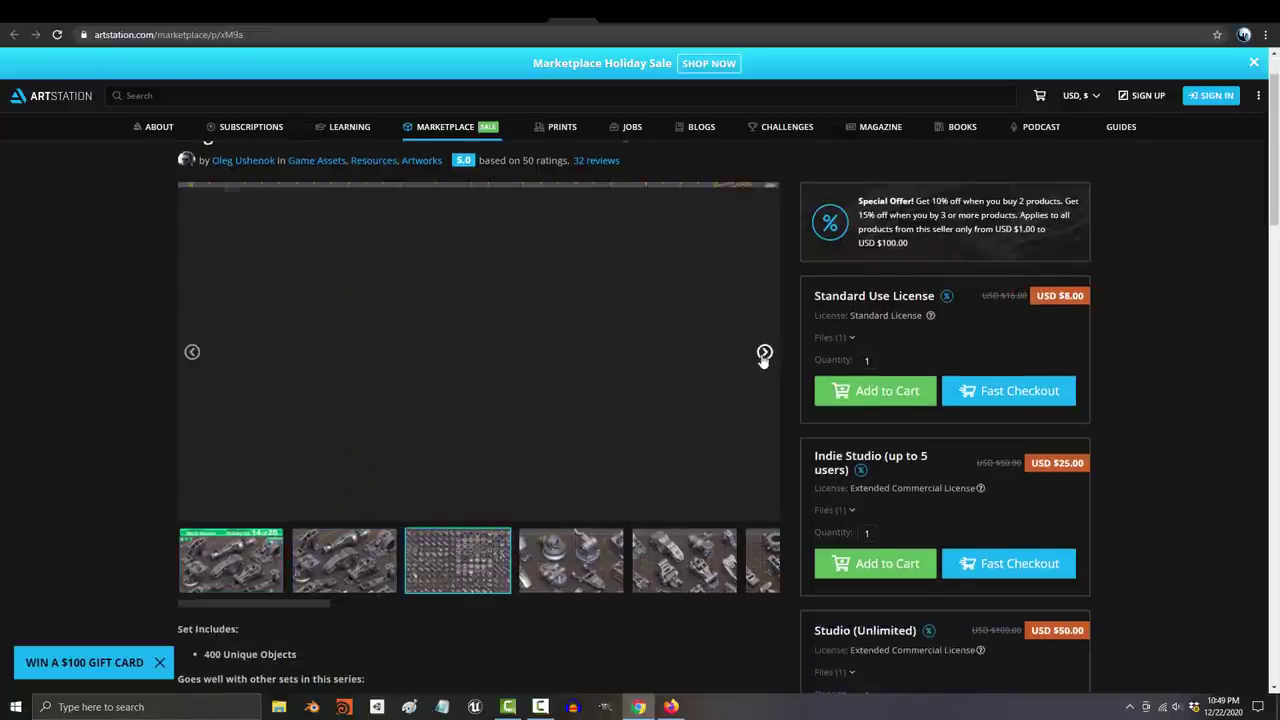
{"action": "left_click", "coordinate": [764, 353]}
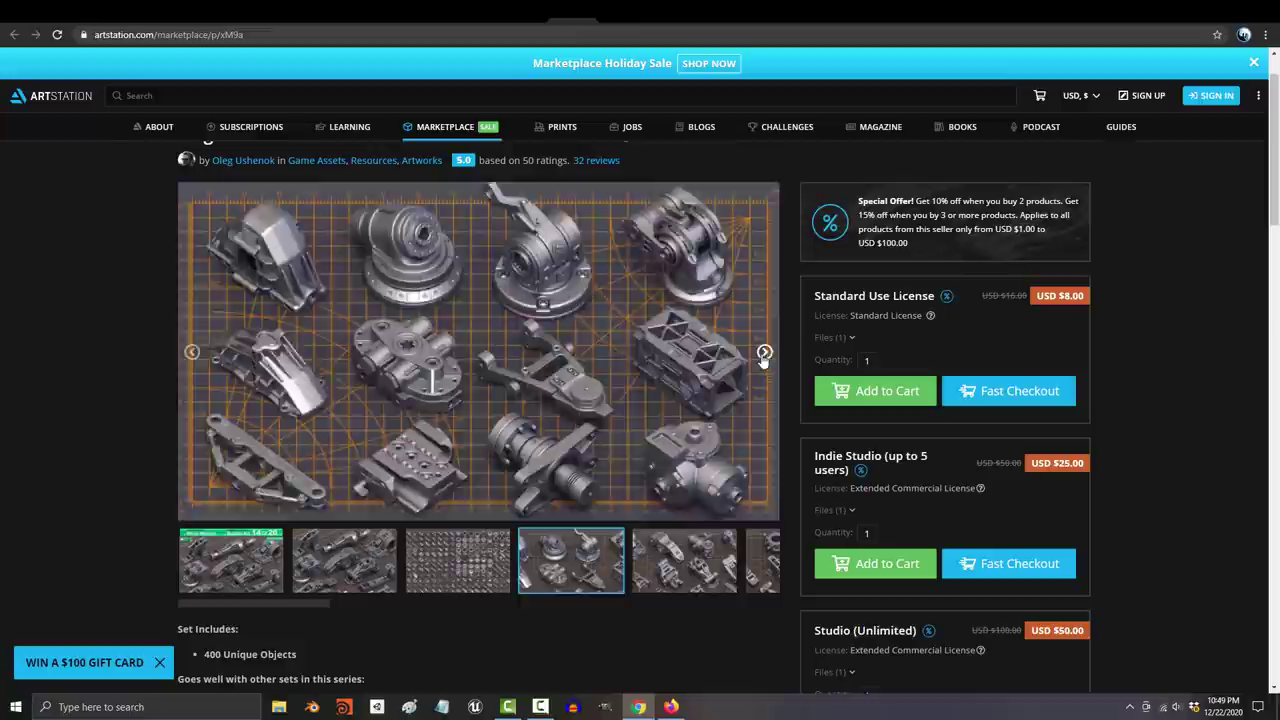
{"action": "left_click", "coordinate": [764, 353]}
{"action": "left_click", "coordinate": [764, 353]}
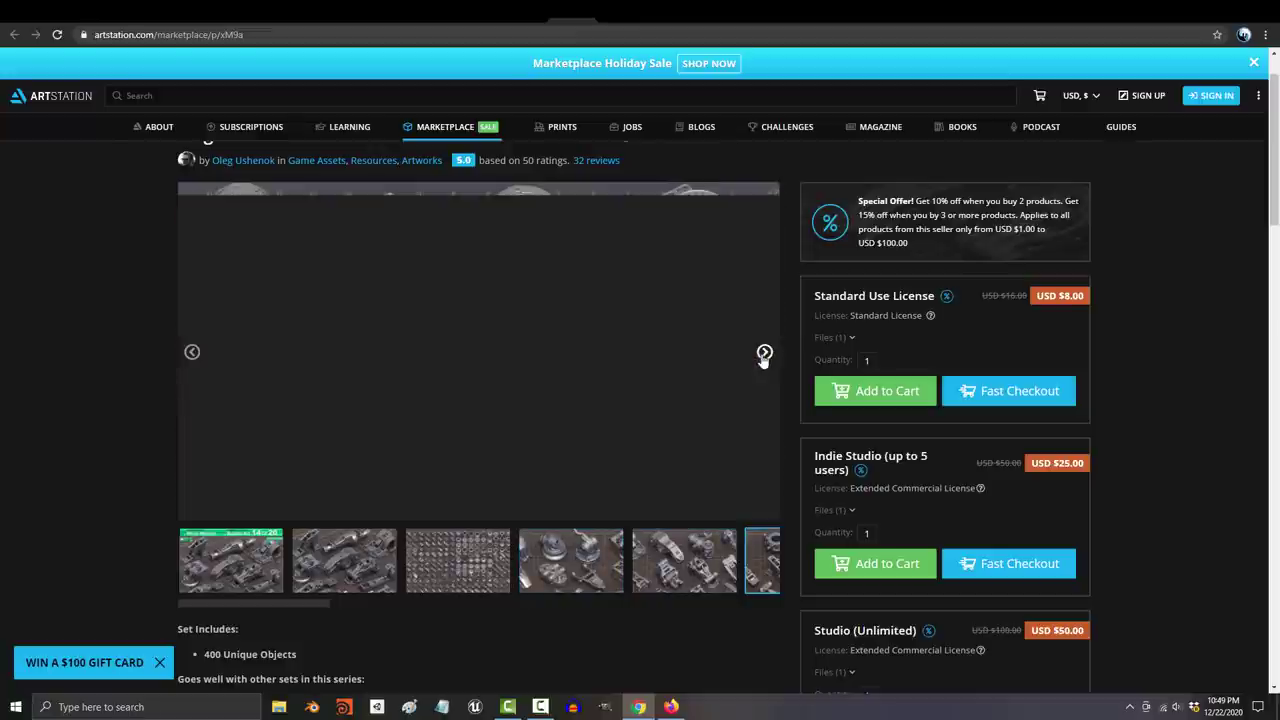
{"action": "left_click", "coordinate": [764, 353]}
{"action": "left_click", "coordinate": [764, 353]}
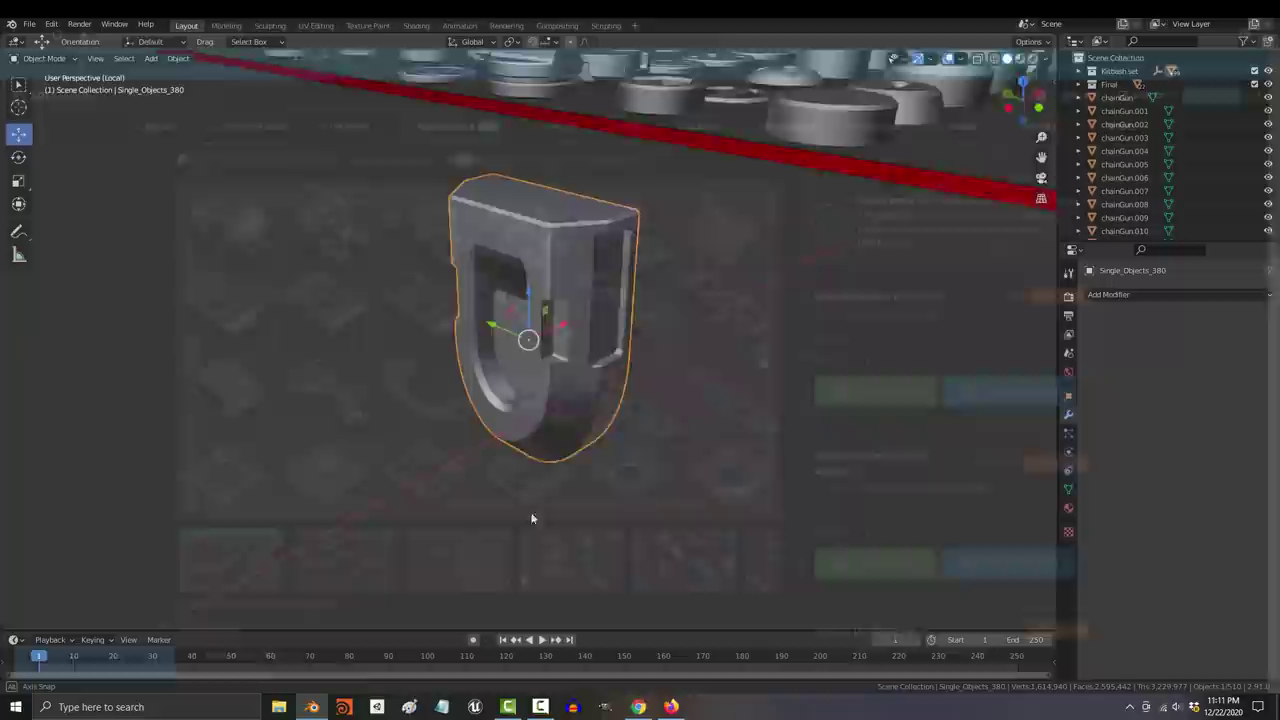
Step: Delete the chainGun.022 piece and orbit the gun body to check the result
{"action": "middle_click_drag", "start_coordinate": [531, 517], "coordinate": [204, 413]}
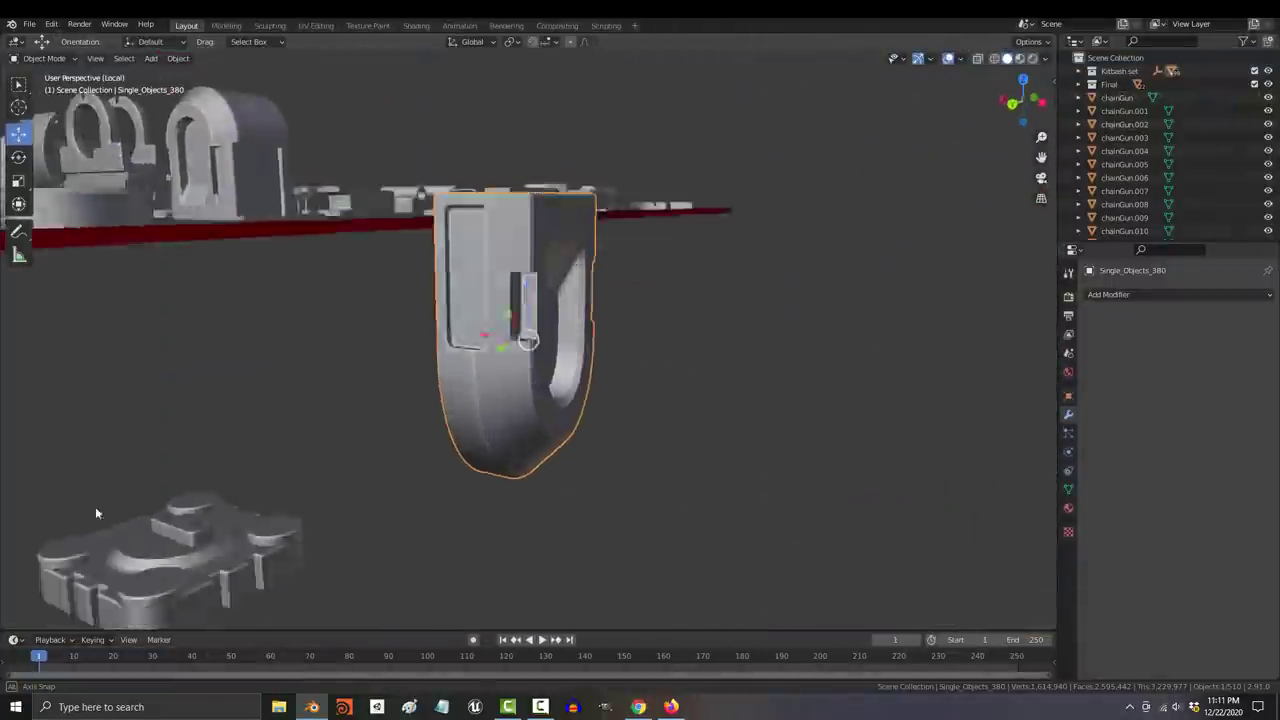
{"action": "left_click", "coordinate": [1236, 317]}
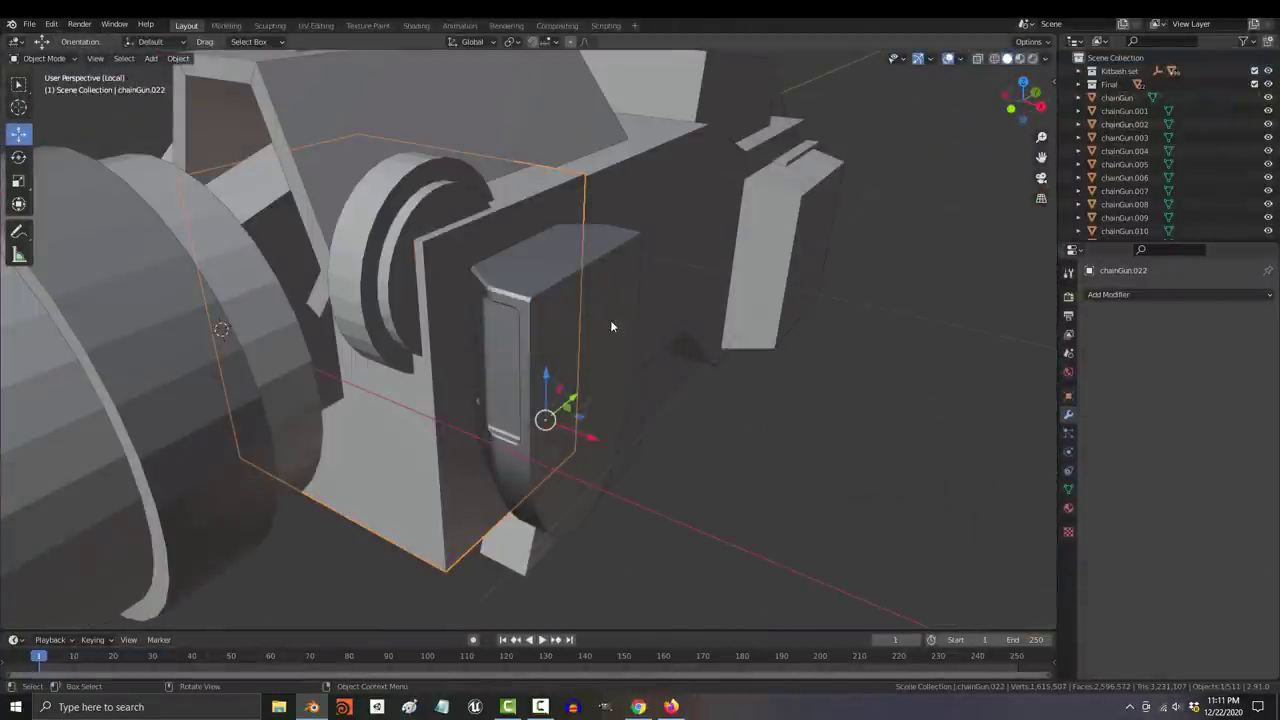
{"action": "key", "text": "Delete"}
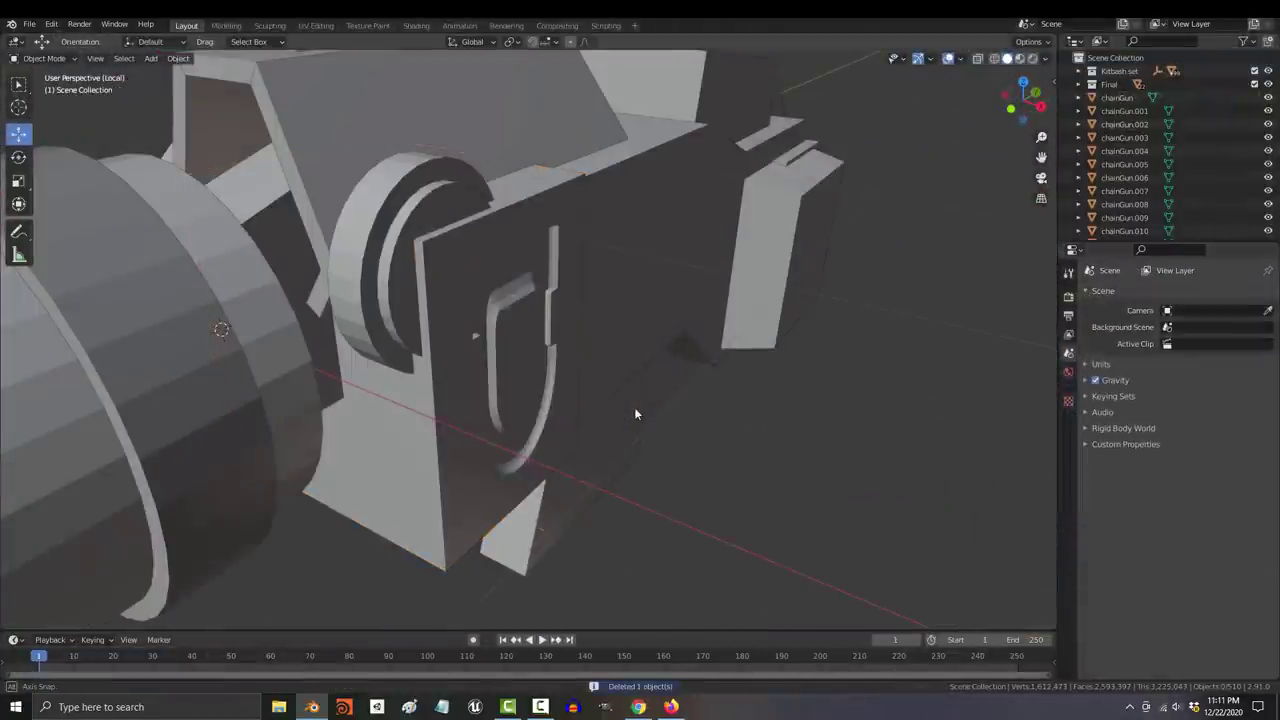
{"action": "middle_click_drag", "start_coordinate": [634, 408], "coordinate": [500, 423]}
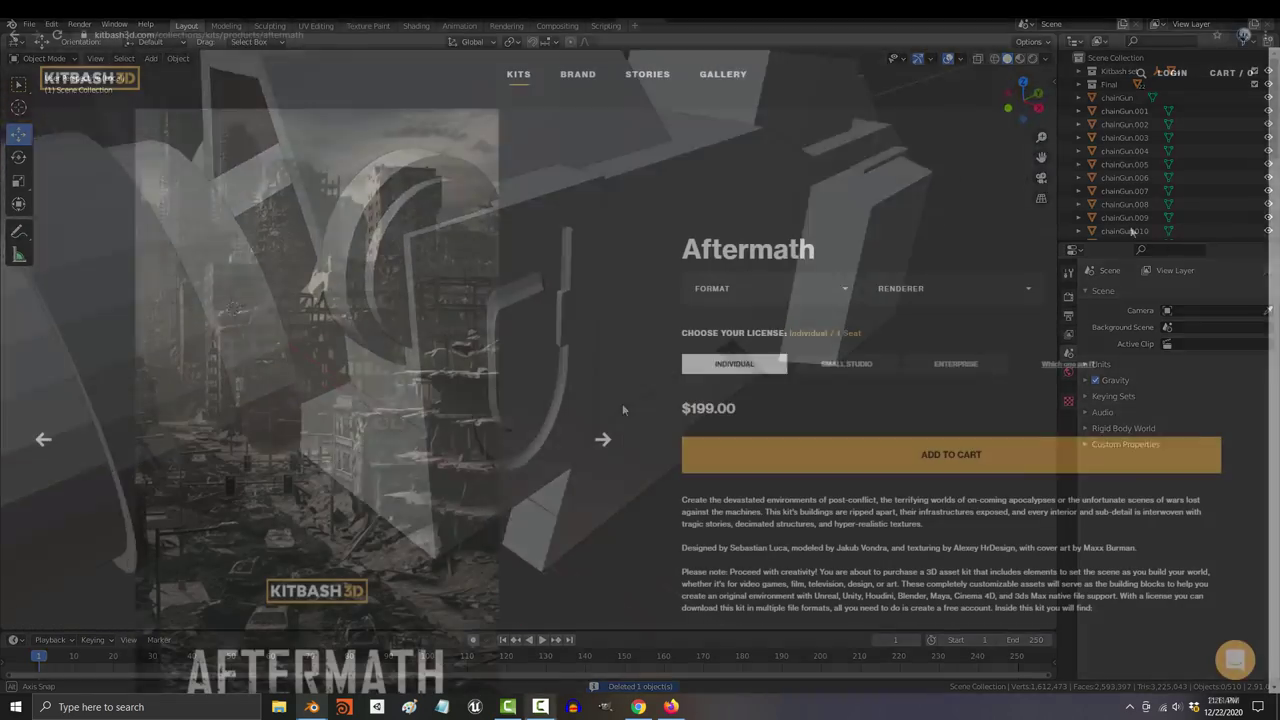
Step: Scroll down the seller's ArtStation store to the Mech Spider product
{"action": "scroll", "coordinate": [1135, 256], "scroll_direction": "down", "scroll_amount": 2}
{"action": "scroll", "coordinate": [1135, 256], "scroll_direction": "down", "scroll_amount": 4}
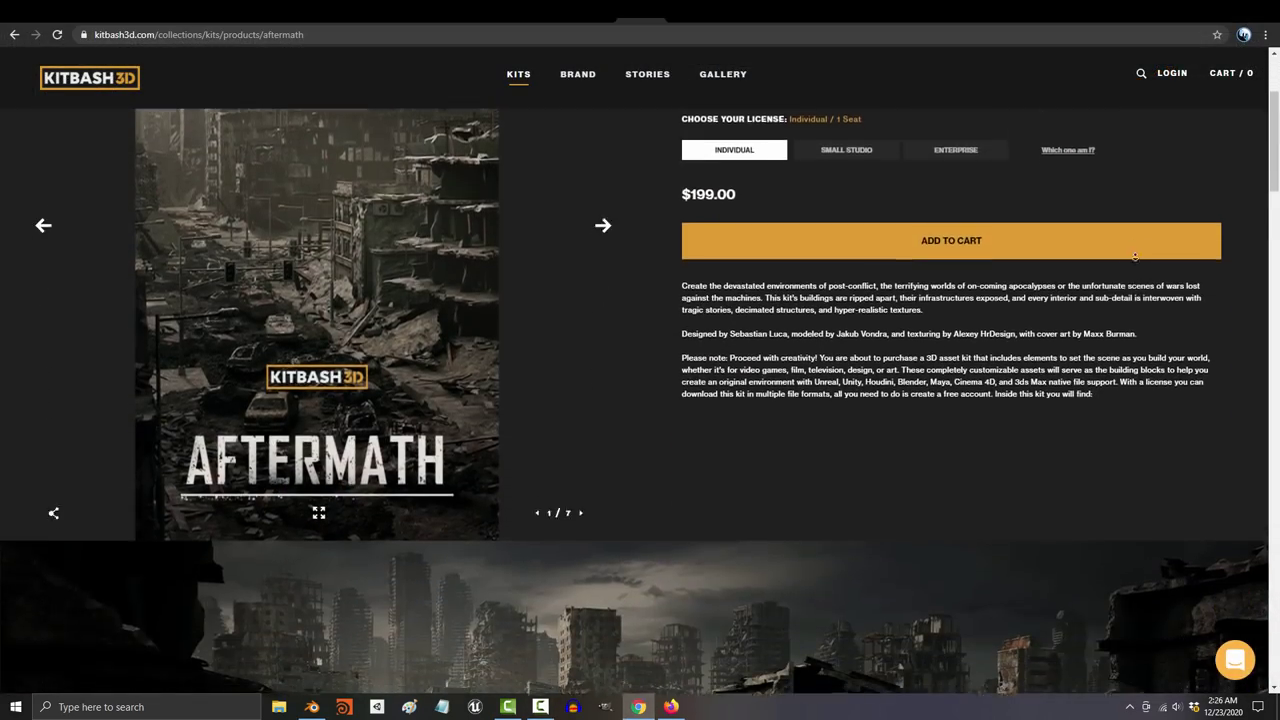
{"action": "scroll", "coordinate": [1135, 256], "scroll_direction": "down", "scroll_amount": 6}
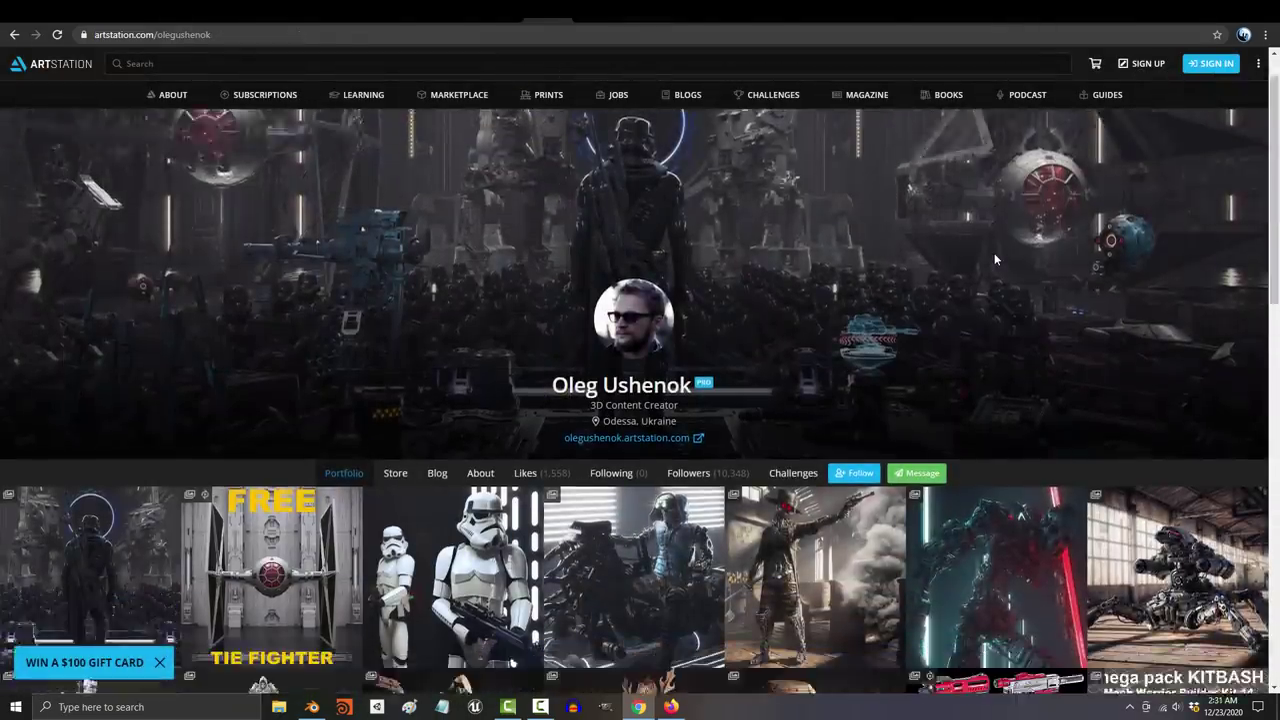
{"action": "scroll", "coordinate": [994, 253], "scroll_direction": "down", "scroll_amount": 2}
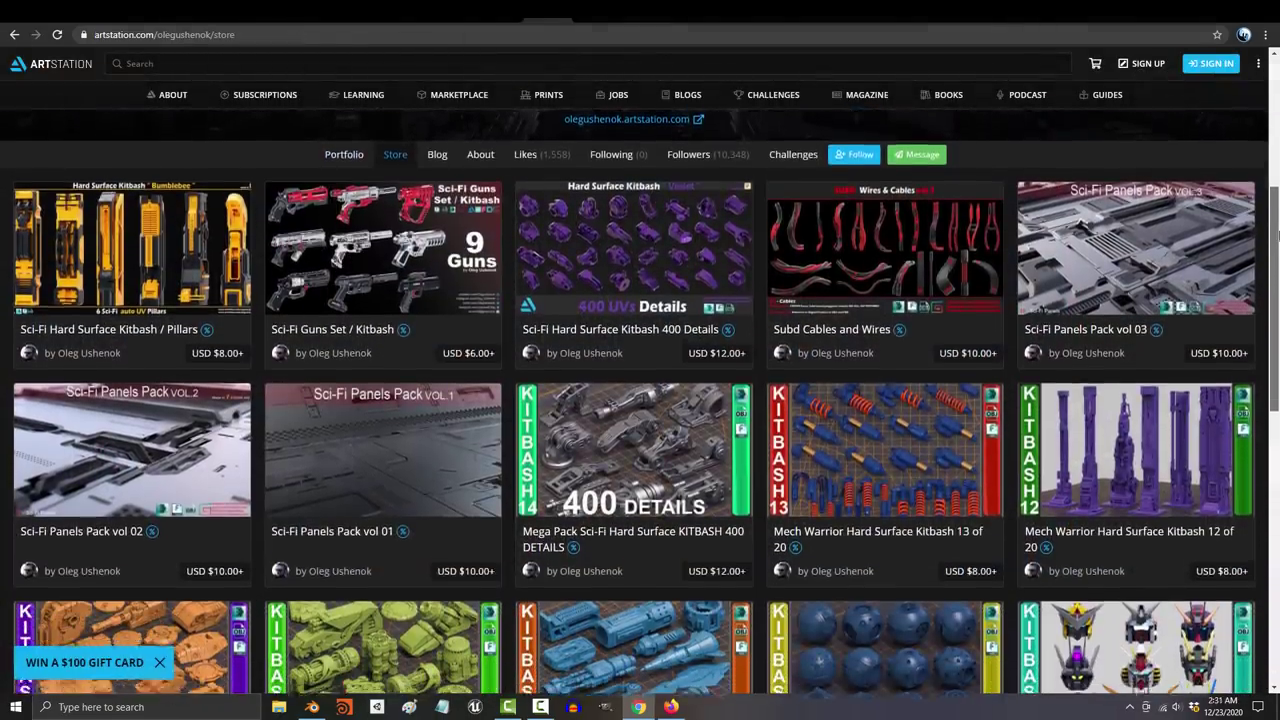
{"action": "scroll", "coordinate": [1100, 503], "scroll_direction": "down", "scroll_amount": 5}
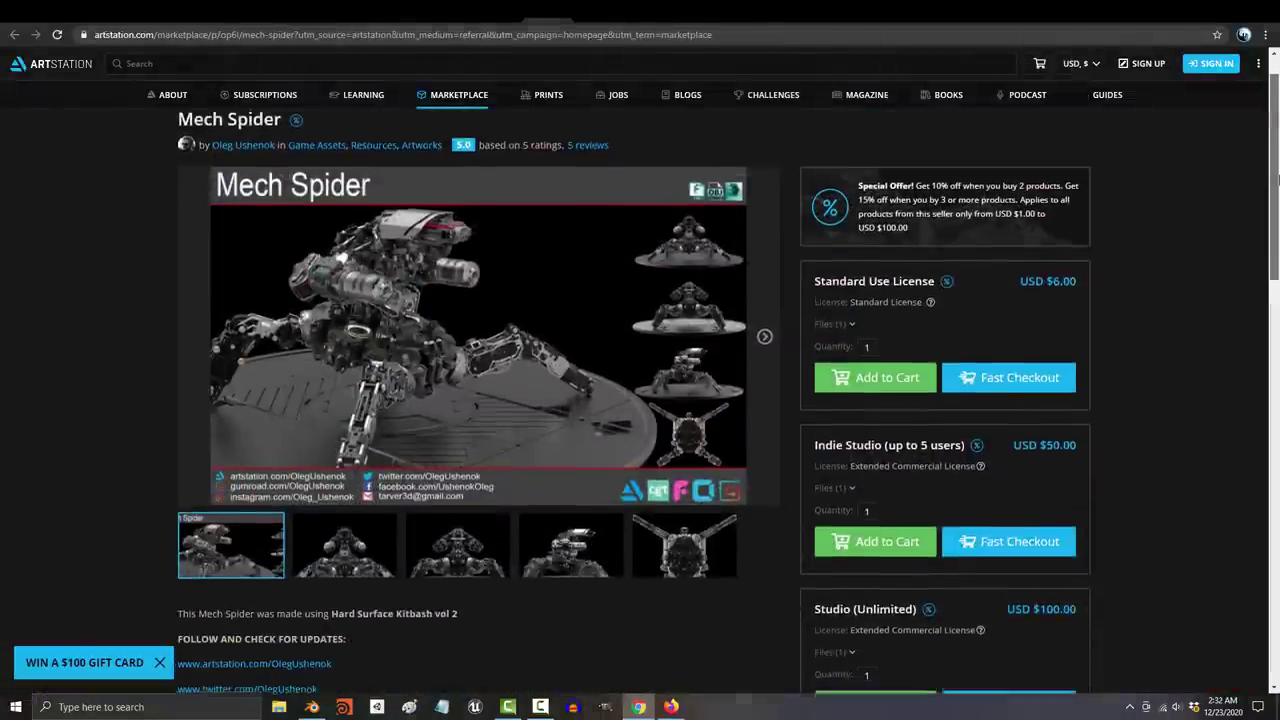
{"action": "scroll", "coordinate": [1277, 193], "scroll_direction": "down", "scroll_amount": 2}
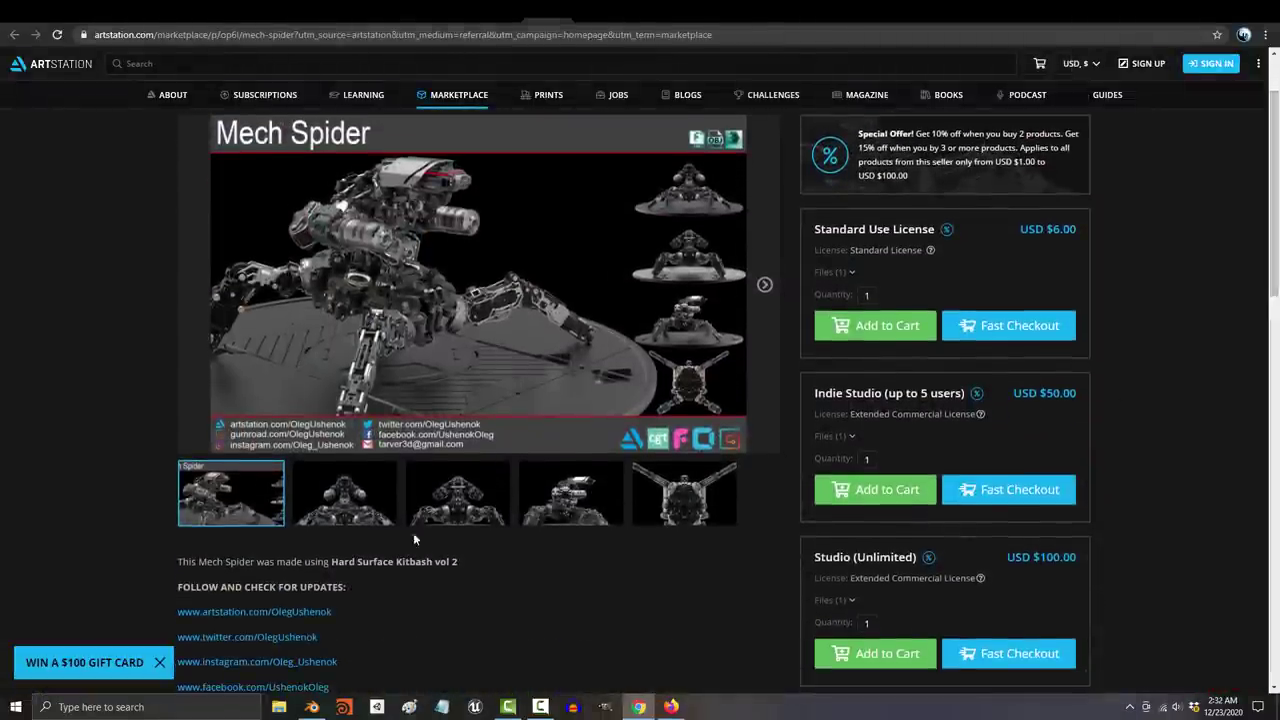
Step: View the Mech Spider preview images from the front view through to the top-down shot
{"action": "left_click", "coordinate": [358, 500]}
{"action": "left_click", "coordinate": [461, 508]}
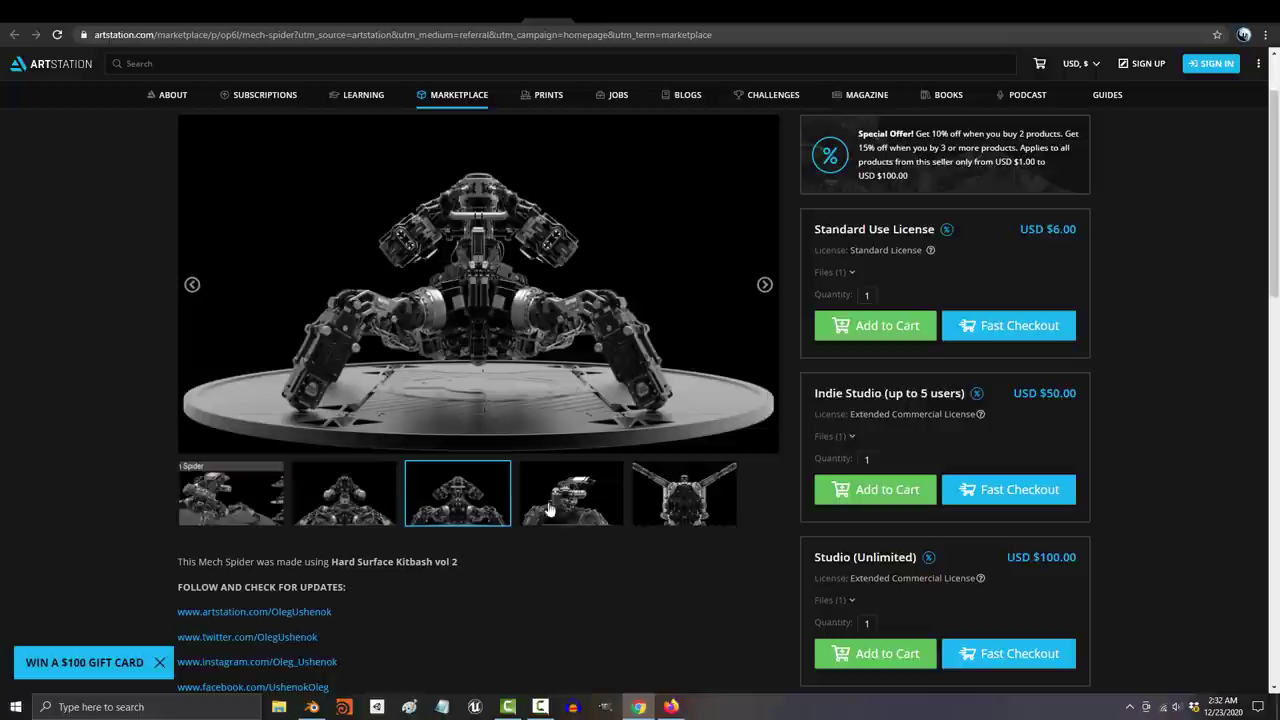
{"action": "left_click", "coordinate": [557, 506]}
{"action": "left_click", "coordinate": [677, 519]}
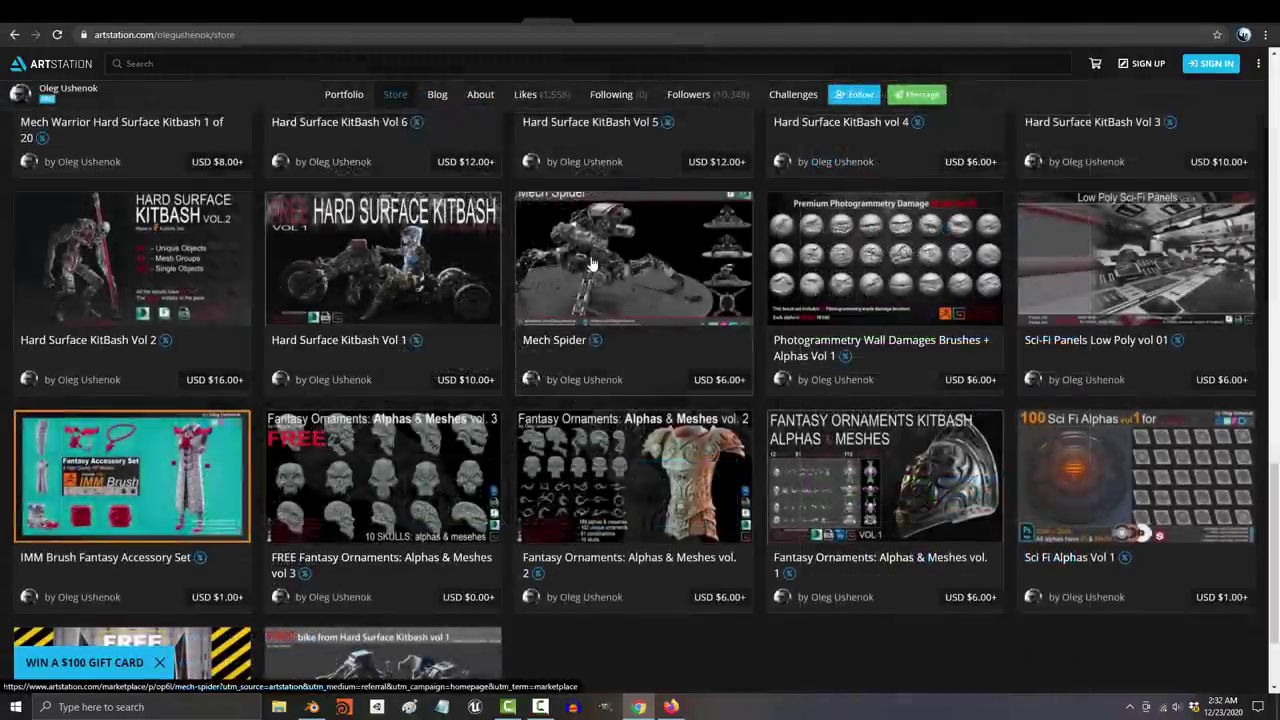
{"action": "scroll", "coordinate": [590, 263], "scroll_direction": "down", "scroll_amount": 2}
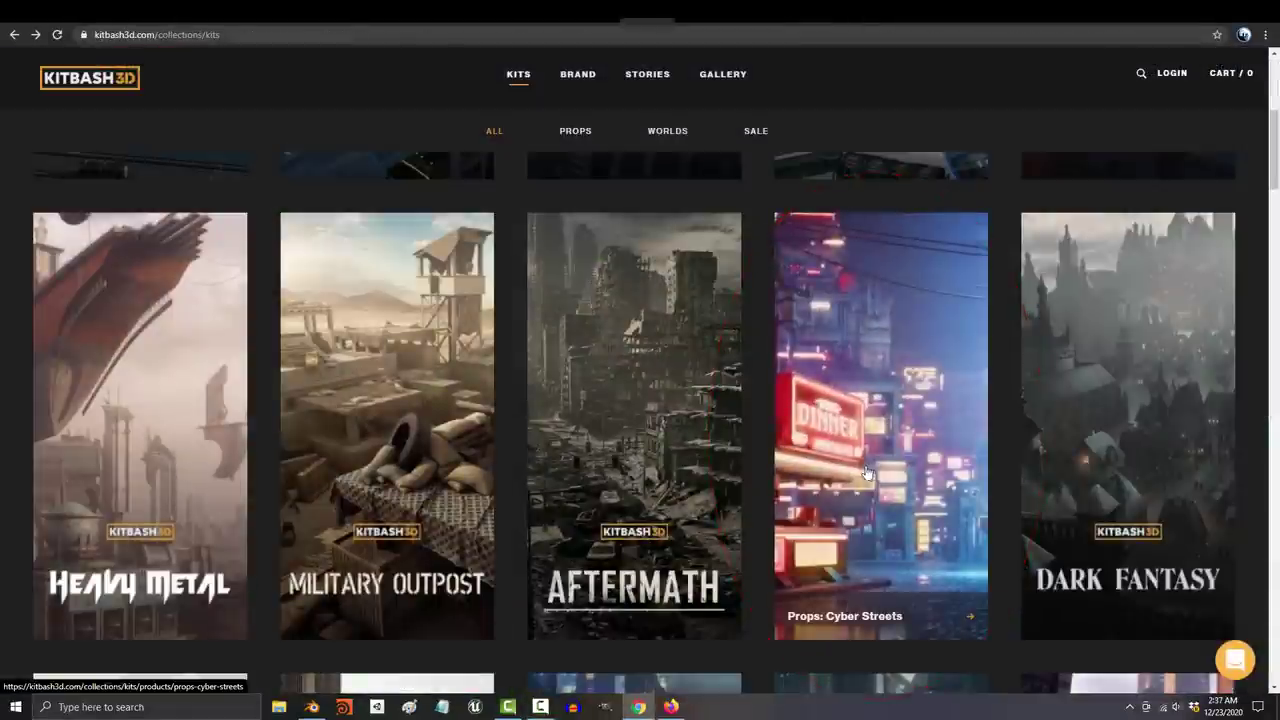
Step: Scroll up the KitBash3D Kits grid and open the Cyber Streets props kit
{"action": "scroll", "coordinate": [409, 320], "scroll_direction": "up", "scroll_amount": 4}
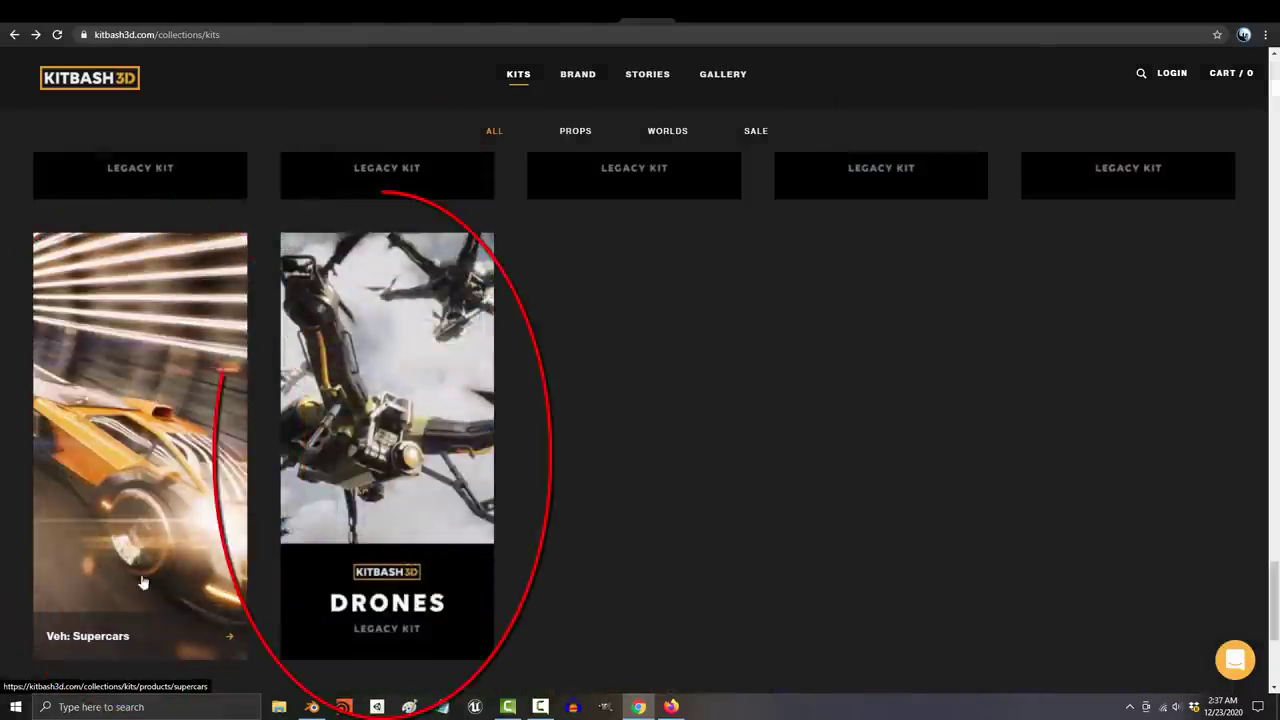
{"action": "scroll", "coordinate": [754, 471], "scroll_direction": "up", "scroll_amount": 9}
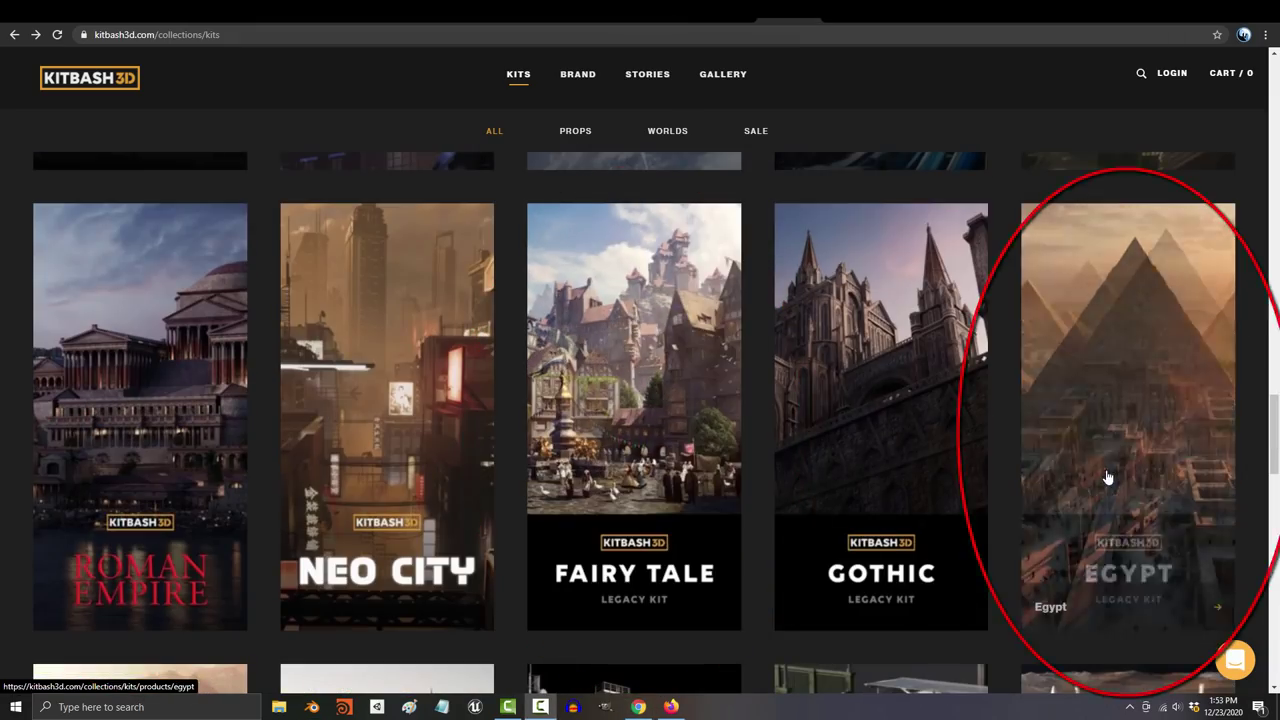
{"action": "scroll", "coordinate": [1107, 478], "scroll_direction": "up", "scroll_amount": 4}
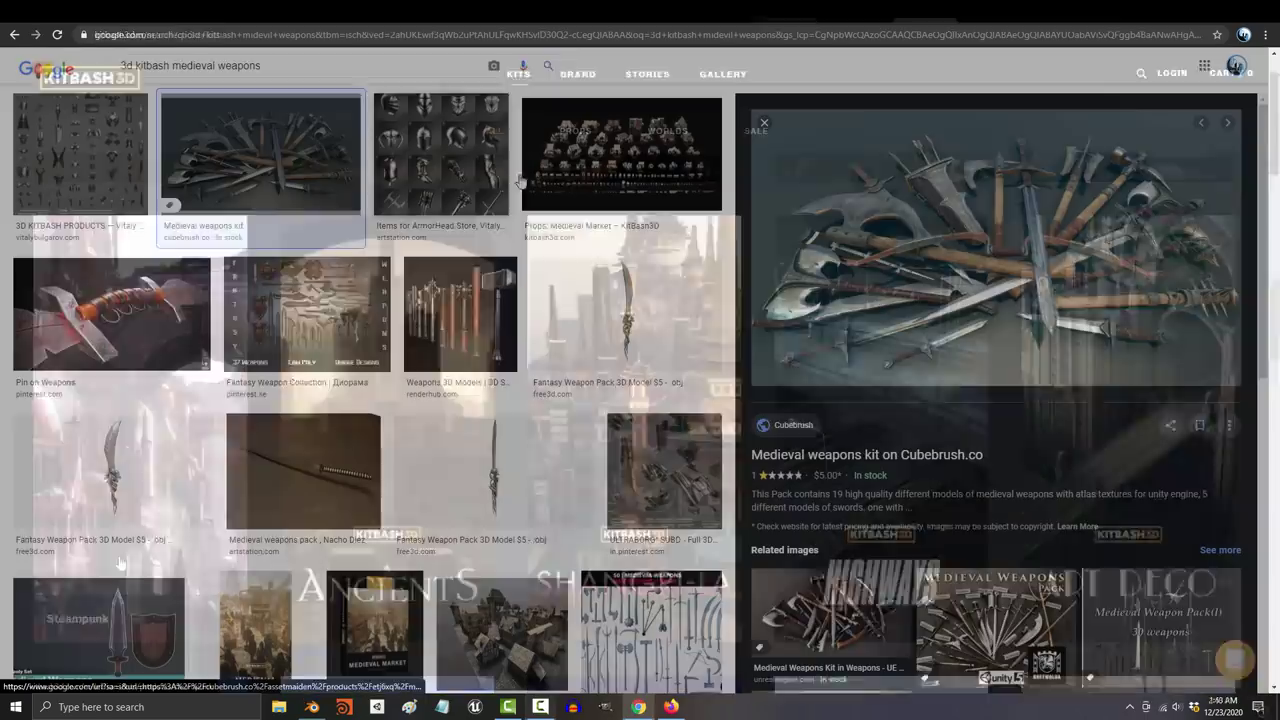
{"action": "left_click", "coordinate": [376, 316]}
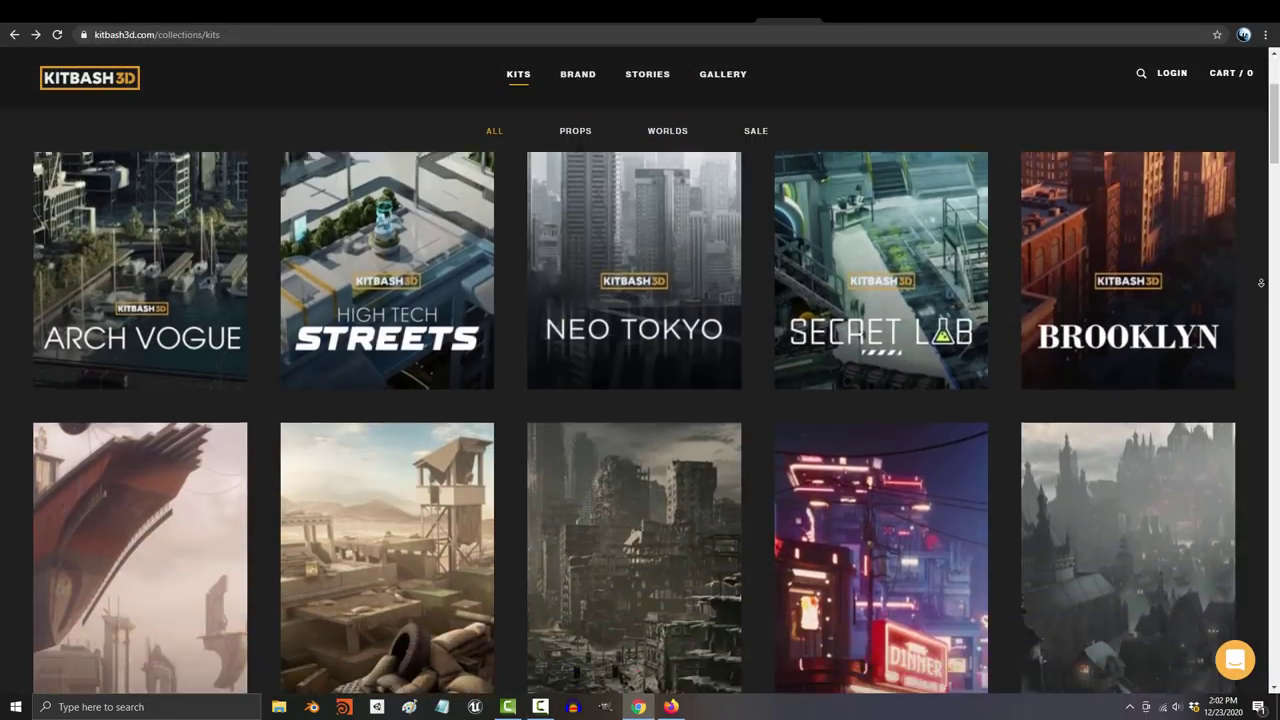
Step: Scroll past the video and 114-model Tech Specs to the neon street props render
{"action": "scroll", "coordinate": [1261, 283], "scroll_direction": "down", "scroll_amount": 3}
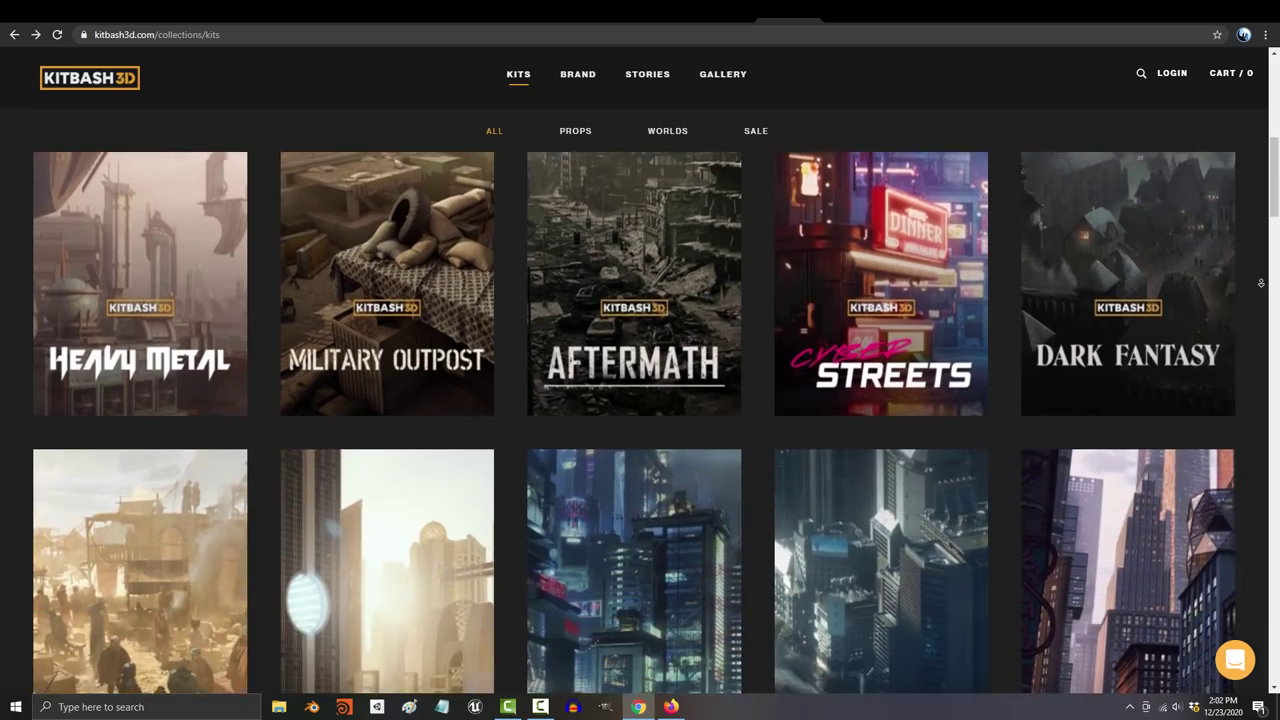
{"action": "scroll", "coordinate": [1261, 283], "scroll_direction": "down", "scroll_amount": 3}
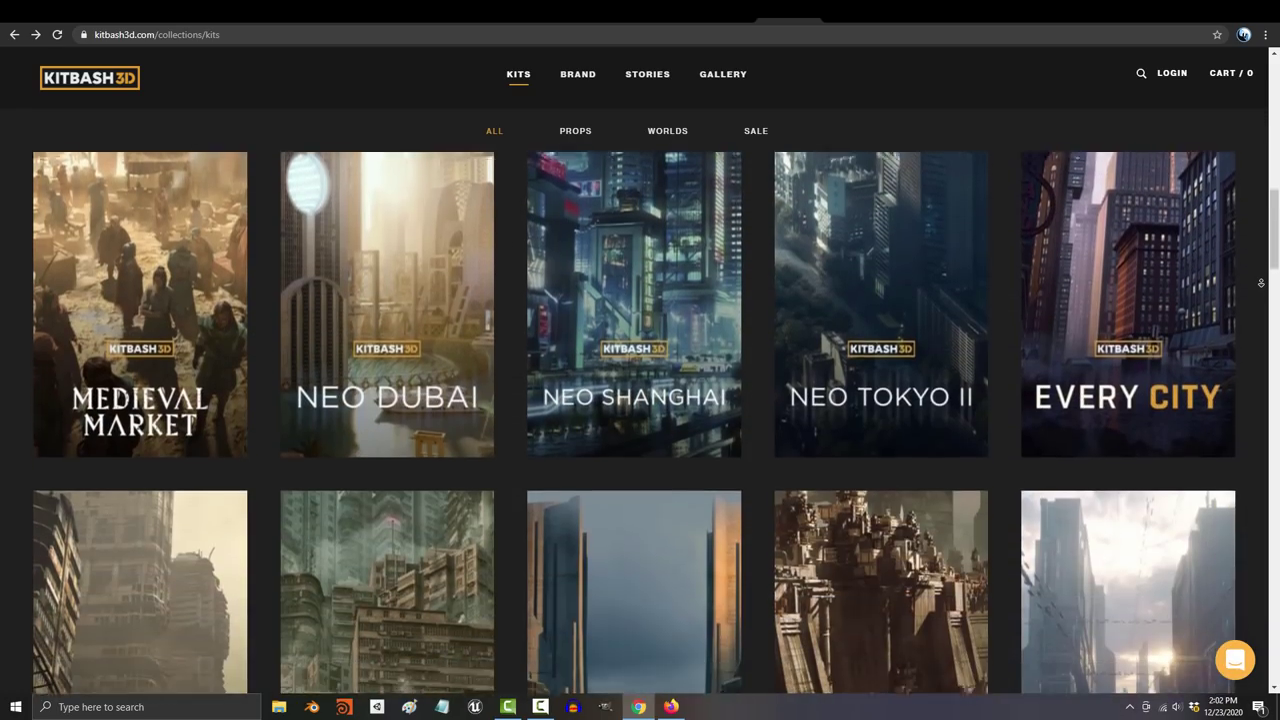
{"action": "scroll", "coordinate": [1261, 283], "scroll_direction": "down", "scroll_amount": 3}
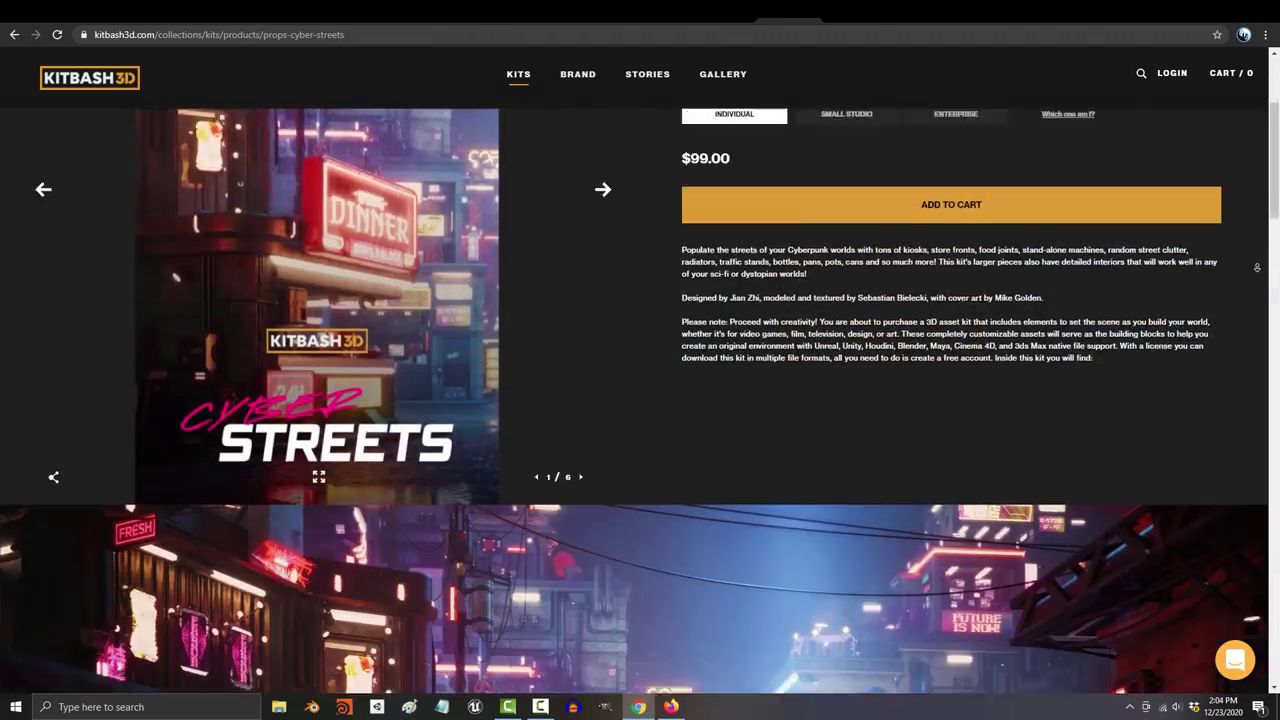
{"action": "scroll", "coordinate": [1257, 268], "scroll_direction": "down", "scroll_amount": 4}
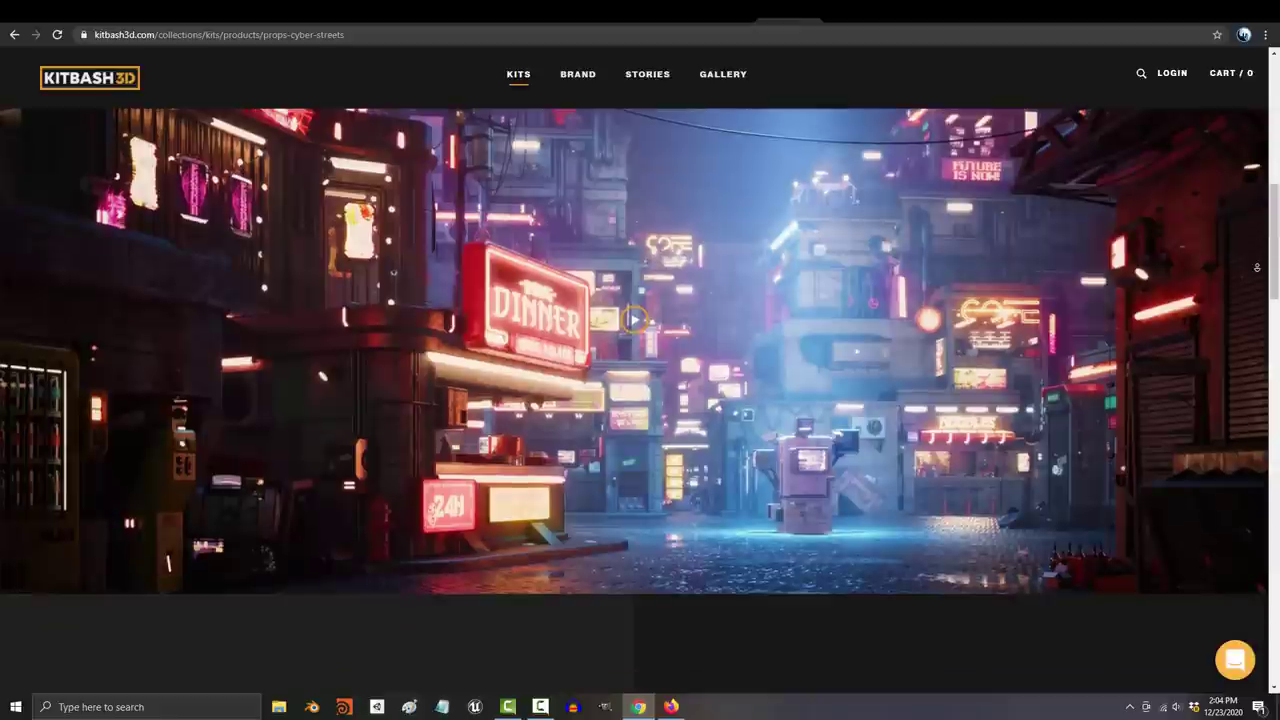
{"action": "scroll", "coordinate": [1265, 295], "scroll_direction": "down", "scroll_amount": 5}
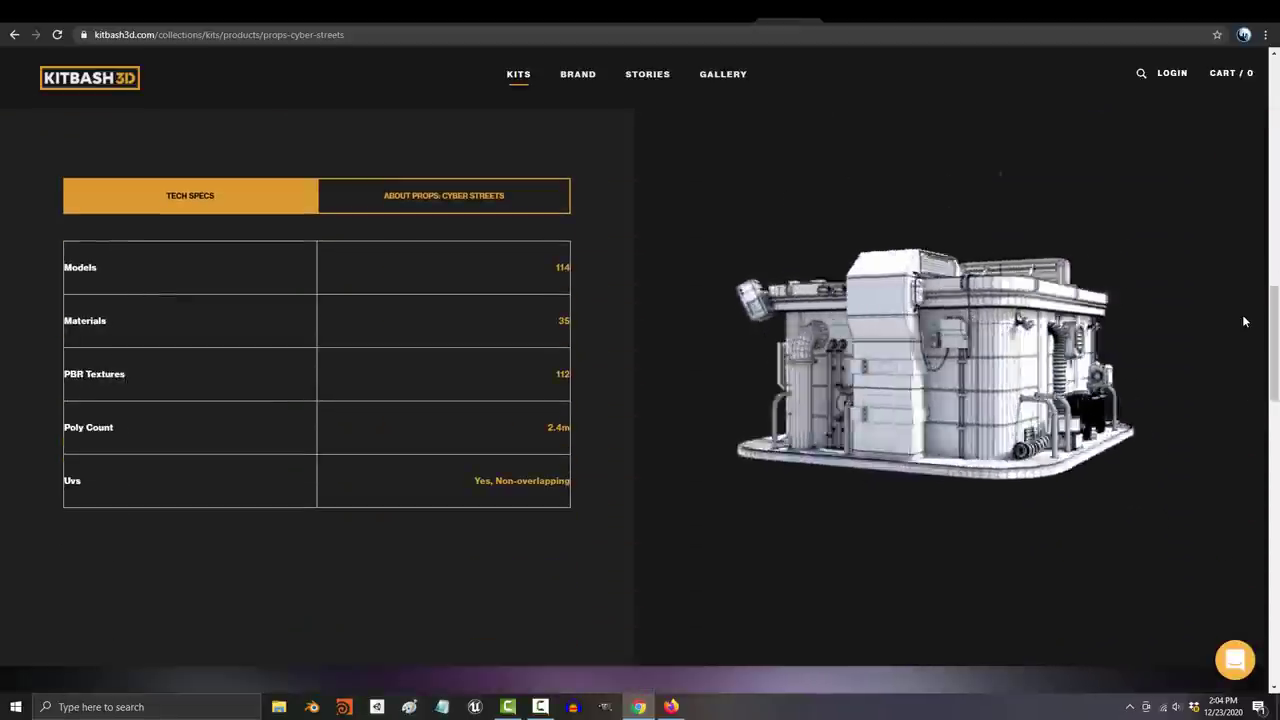
{"action": "scroll", "coordinate": [1240, 341], "scroll_direction": "down", "scroll_amount": 6}
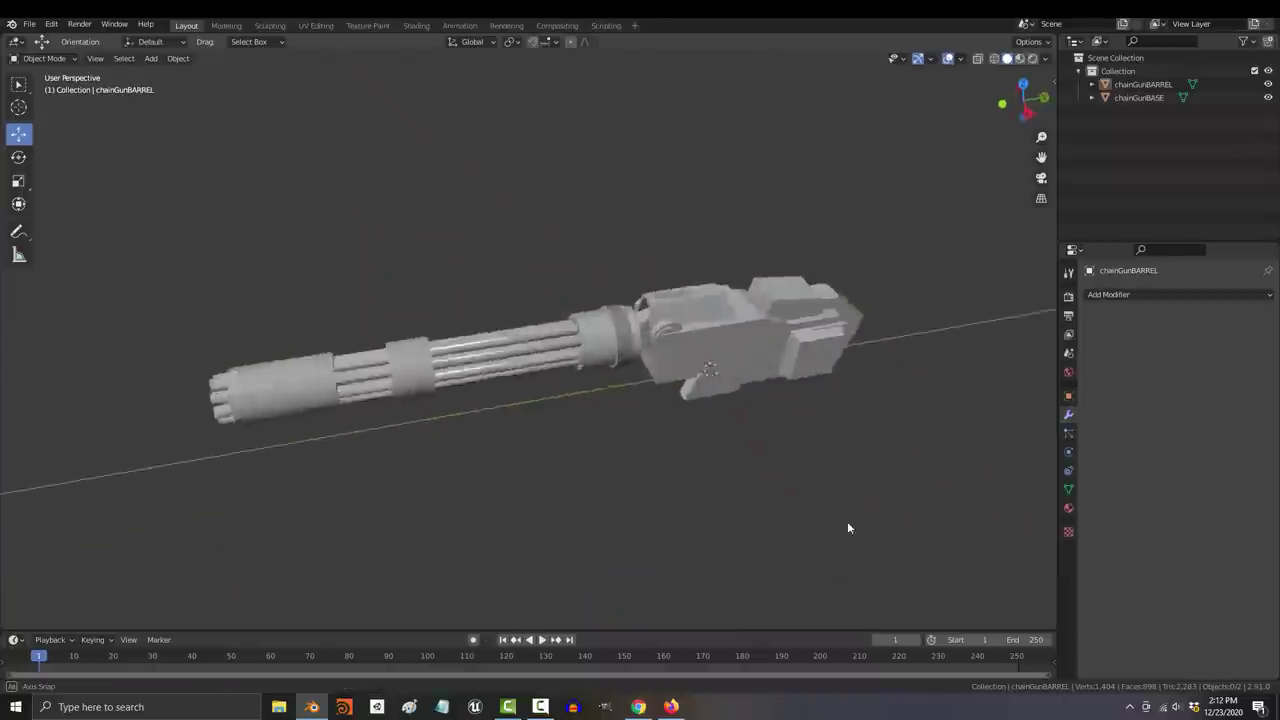
Step: Select the base and barrel meshes and separate all their geometry by loose parts
{"action": "middle_click_drag", "start_coordinate": [848, 523], "coordinate": [300, 490]}
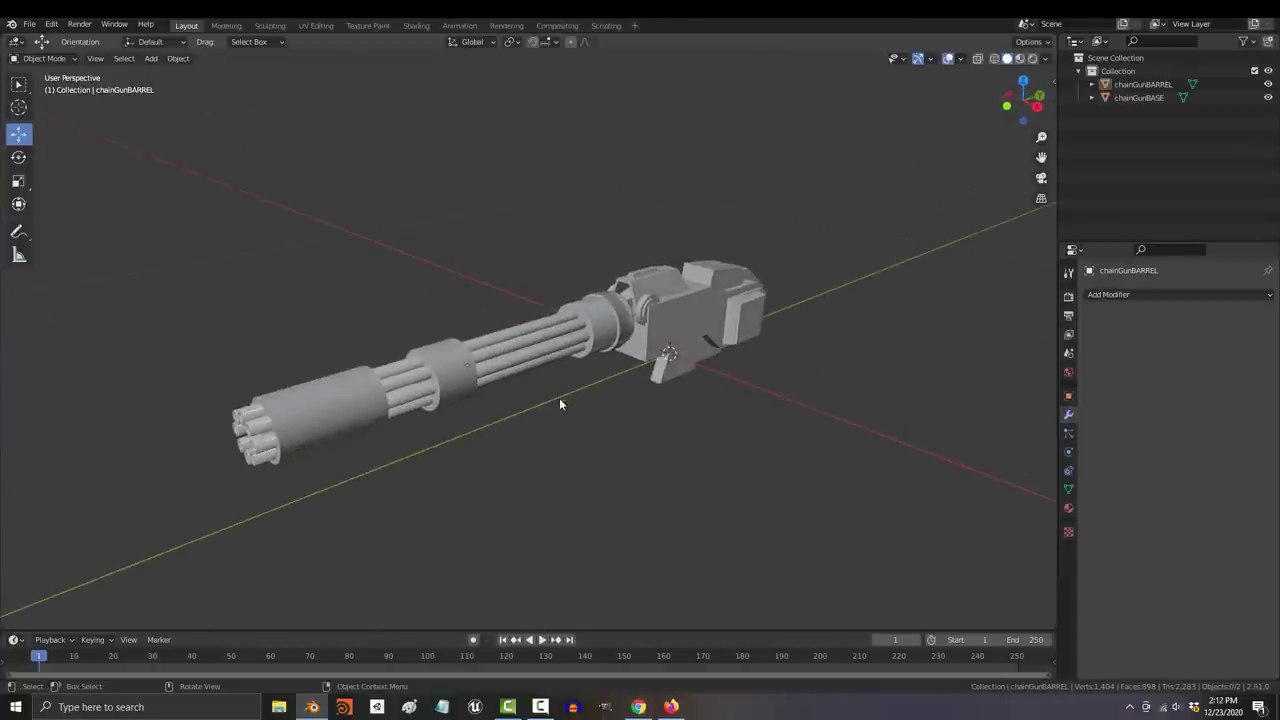
{"action": "left_click", "coordinate": [651, 290]}
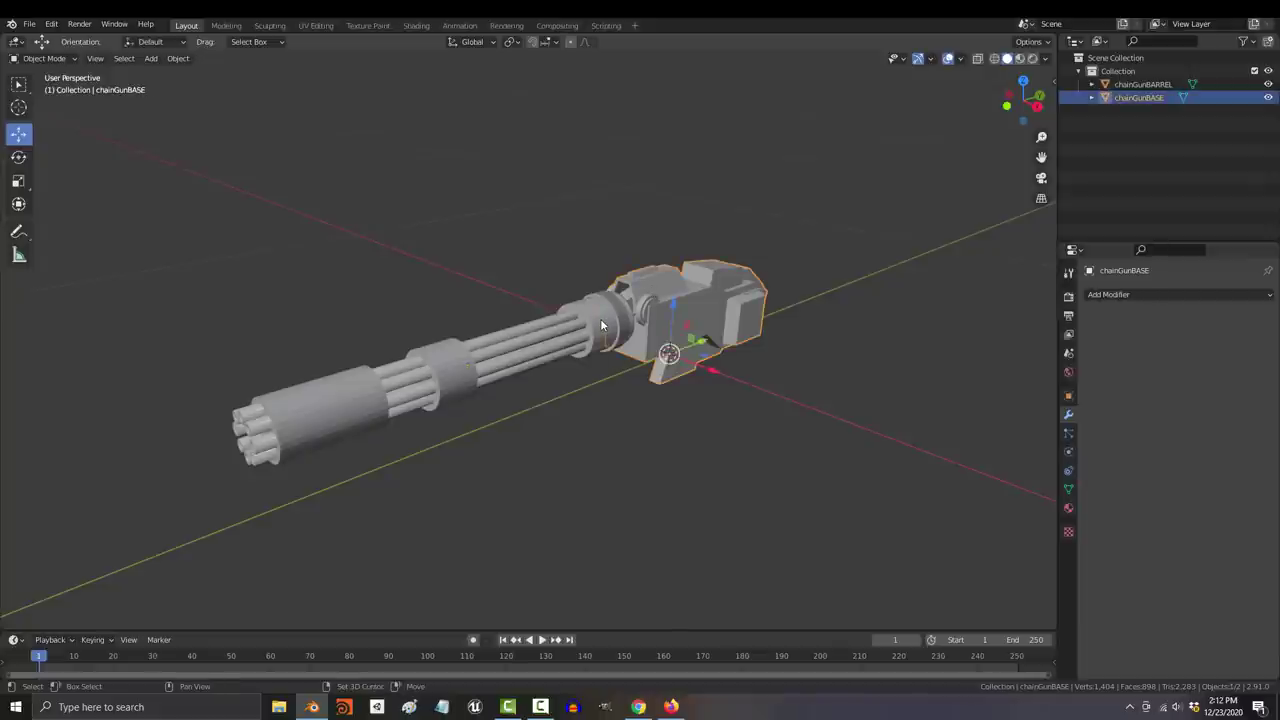
{"action": "left_click", "coordinate": [600, 322], "text": "shift"}
{"action": "key", "text": "Tab"}
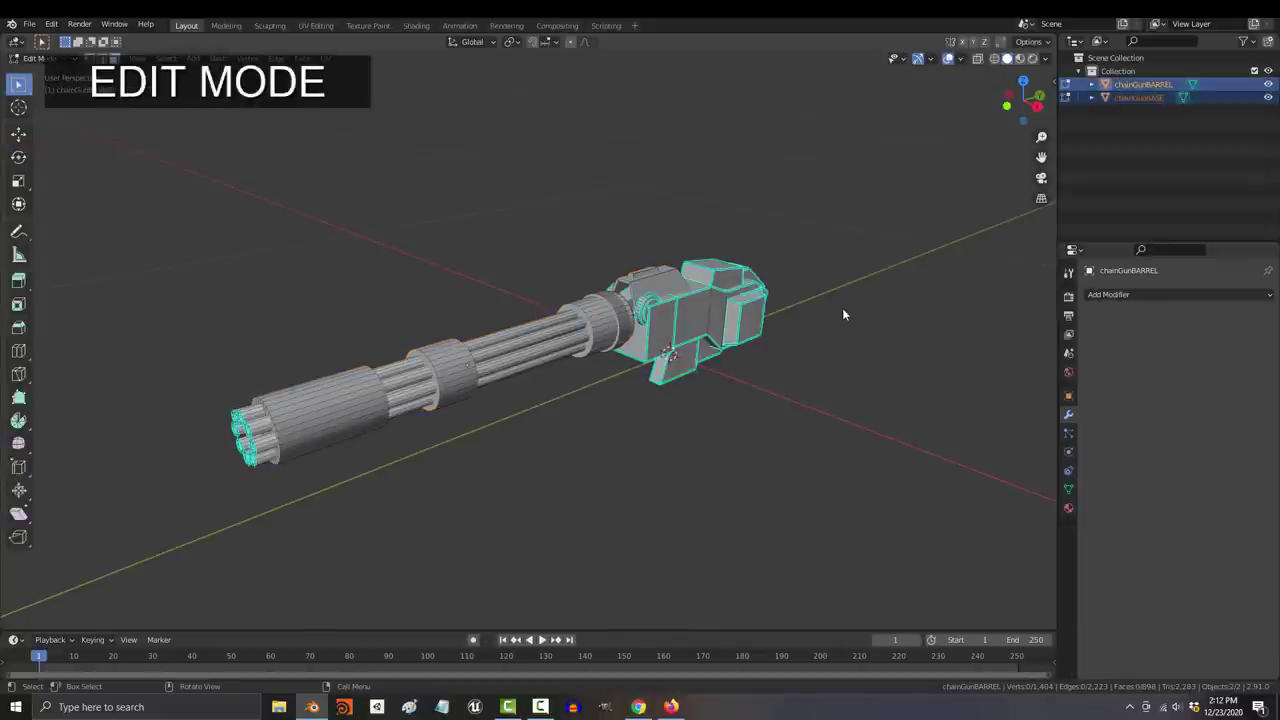
{"action": "key", "text": "a"}
{"action": "right_click", "coordinate": [701, 385]}
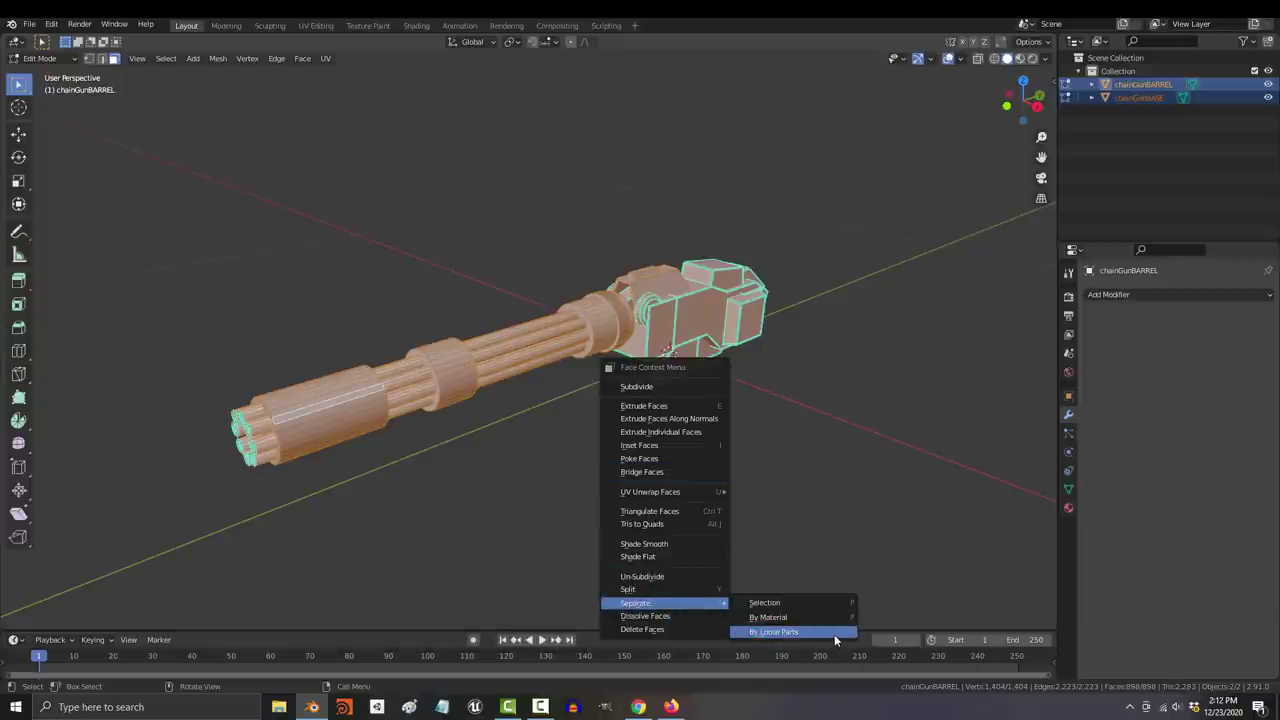
{"action": "left_click", "coordinate": [834, 634]}
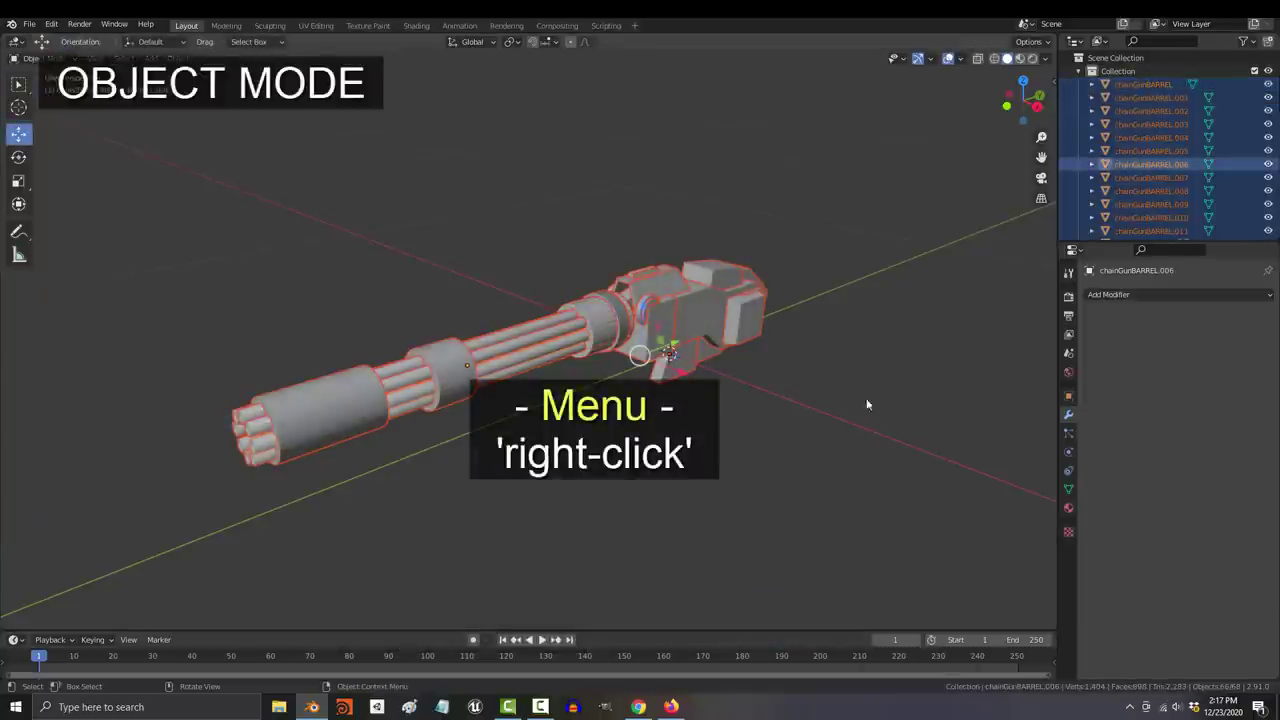
{"action": "right_click", "coordinate": [800, 392]}
{"action": "mouse_move", "coordinate": [822, 428]}
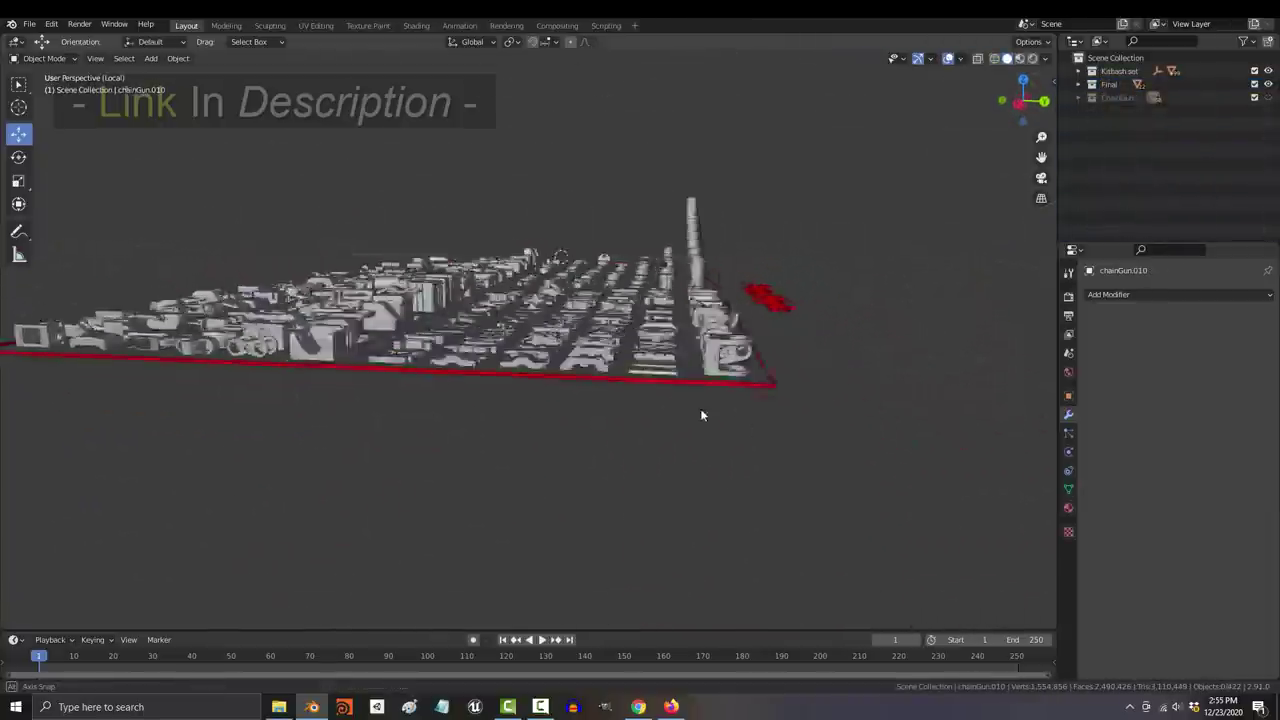
Step: Orbit over the kitbash parts grid and zoom in on the chain gun
{"action": "middle_click_drag", "start_coordinate": [700, 408], "coordinate": [540, 420]}
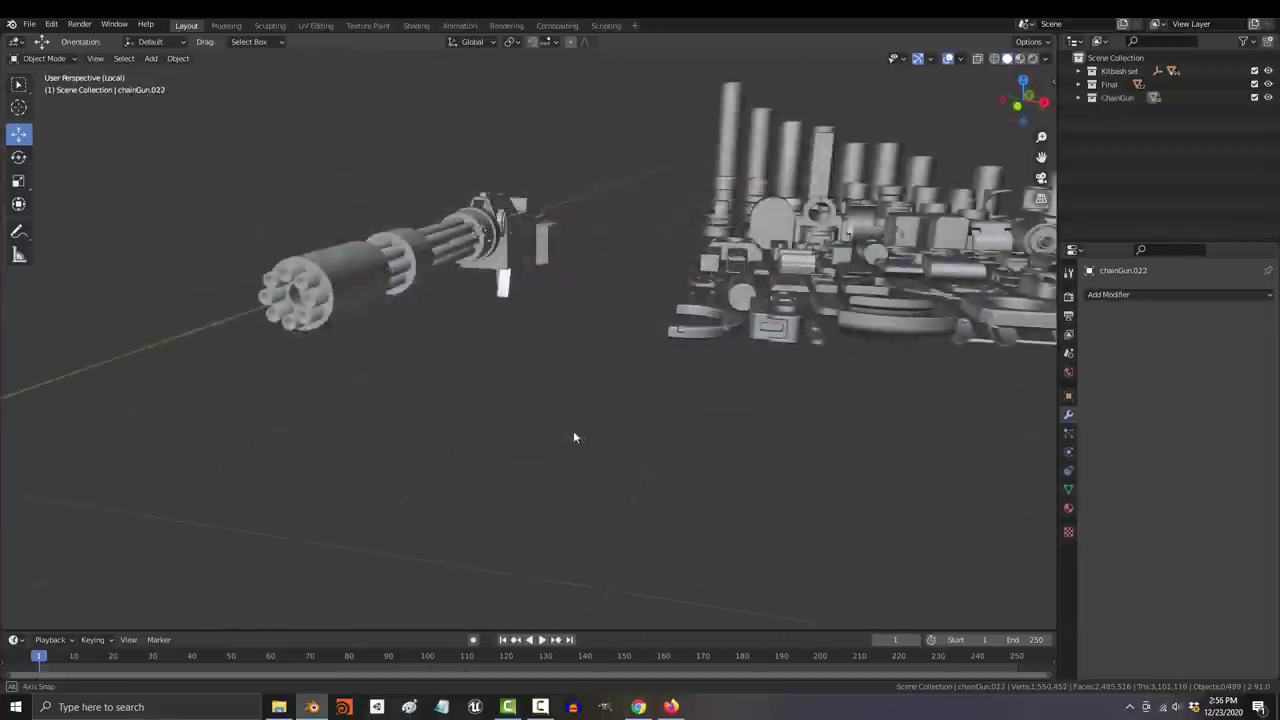
{"action": "middle_click_drag", "start_coordinate": [573, 437], "coordinate": [574, 466]}
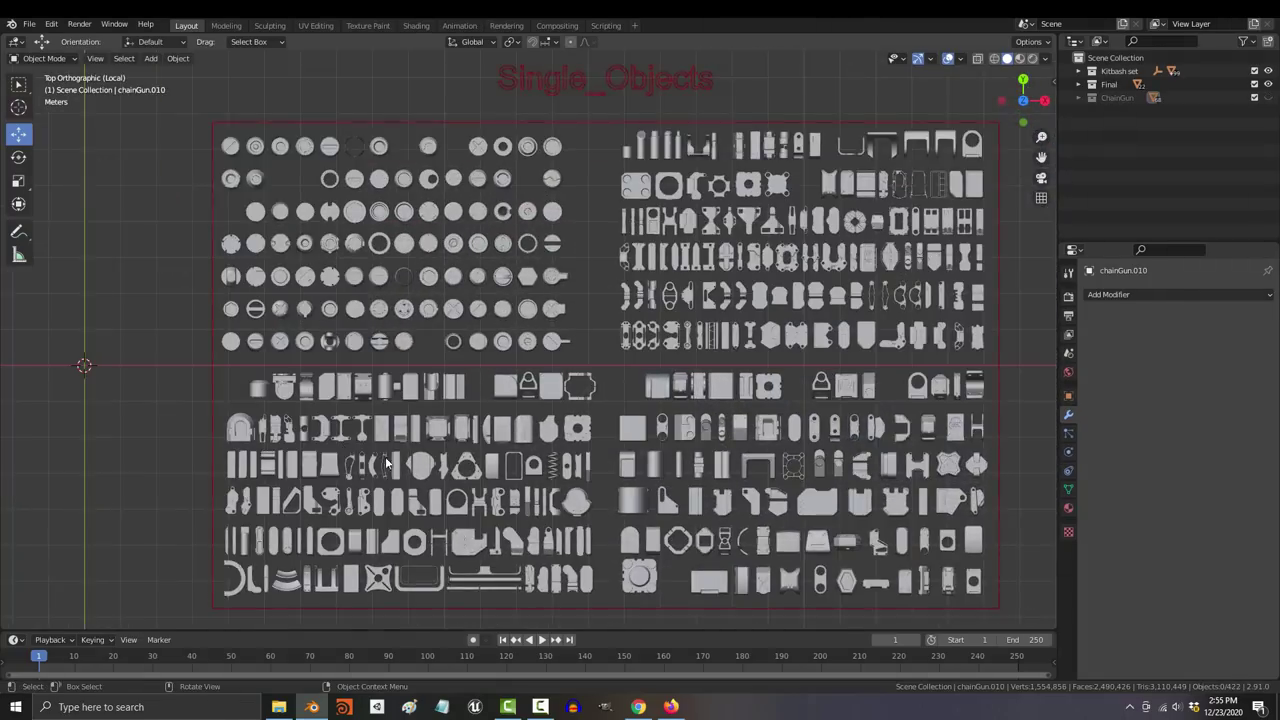
{"action": "middle_click_drag", "start_coordinate": [388, 464], "coordinate": [418, 360]}
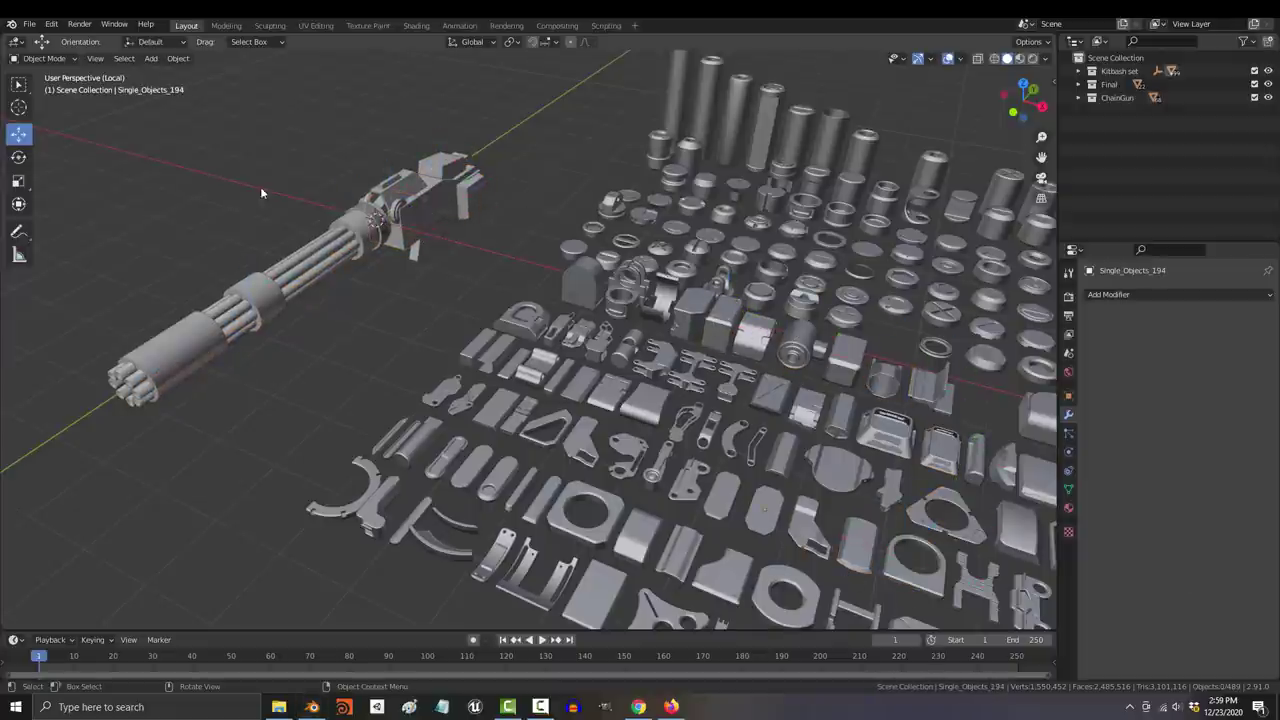
Step: Search the add-on preferences for 'copy' to find the Copy Attributes Menu add-on
{"action": "left_click", "coordinate": [51, 24]}
{"action": "left_click", "coordinate": [108, 214]}
{"action": "type", "text": "co"}
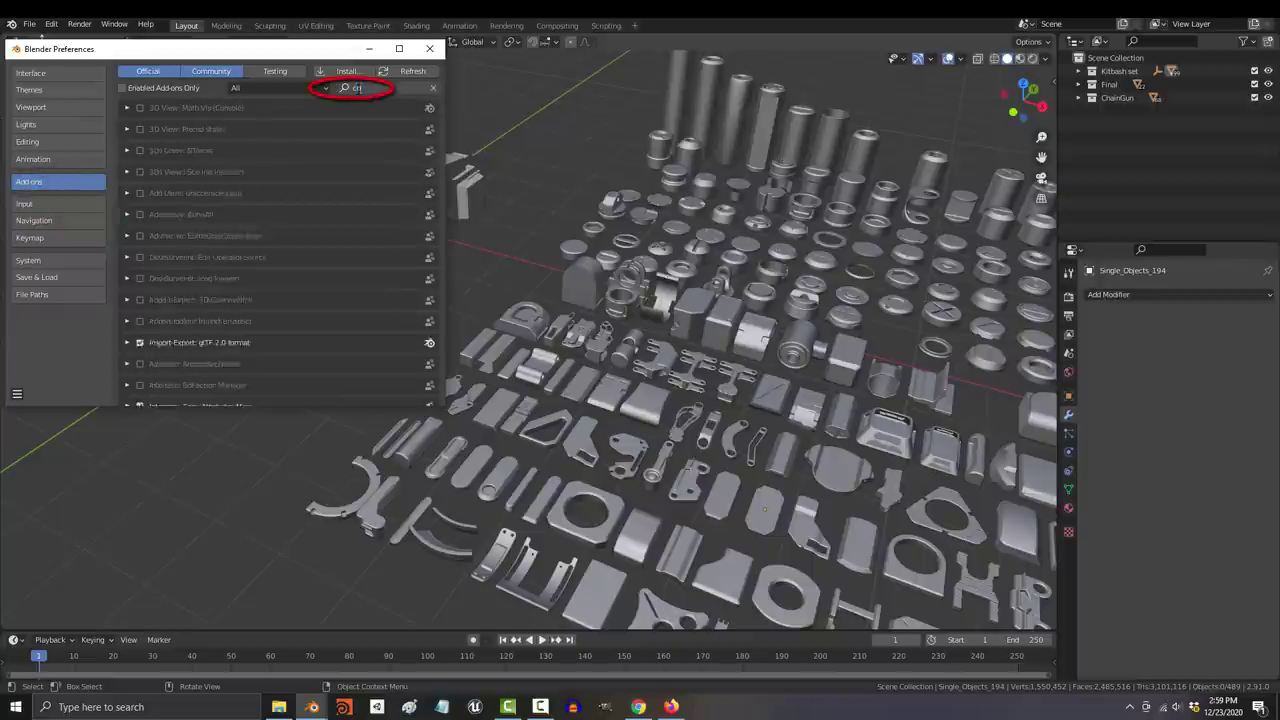
{"action": "type", "text": "py"}
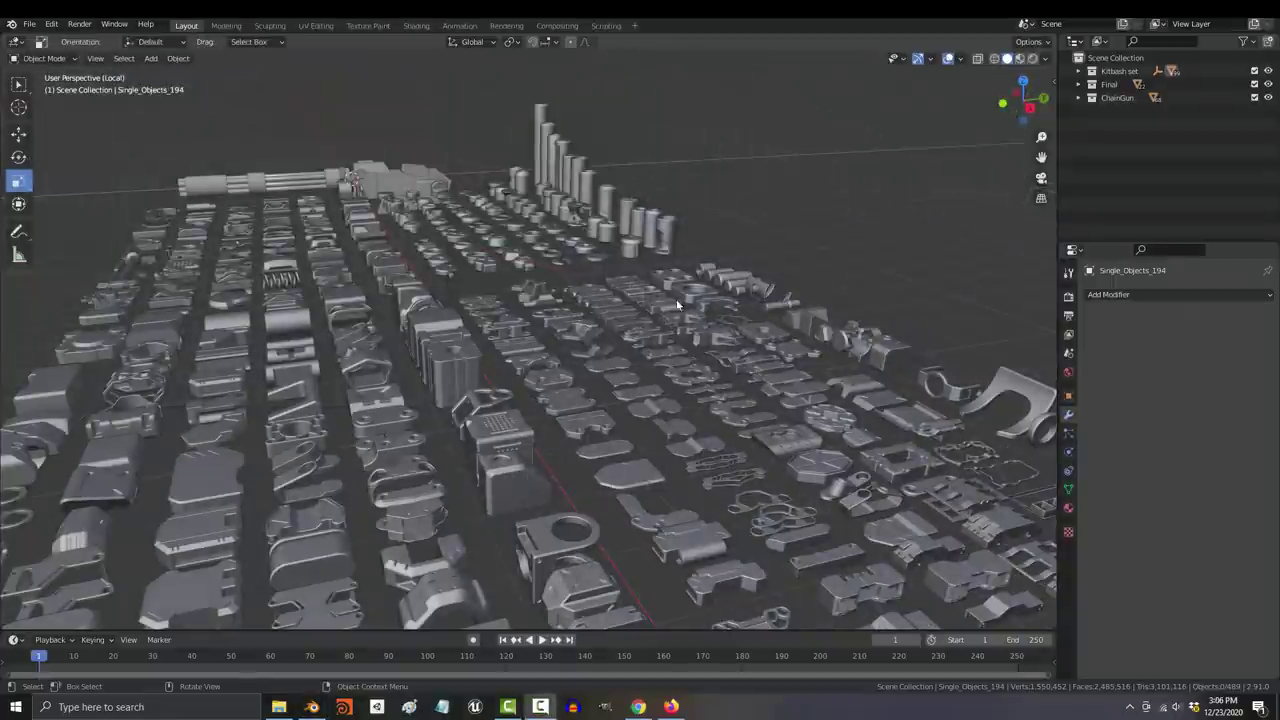
Step: Copy chainGun.066's location onto the selected kit part with Copy Attributes
{"action": "left_click", "coordinate": [415, 171], "text": "shift"}
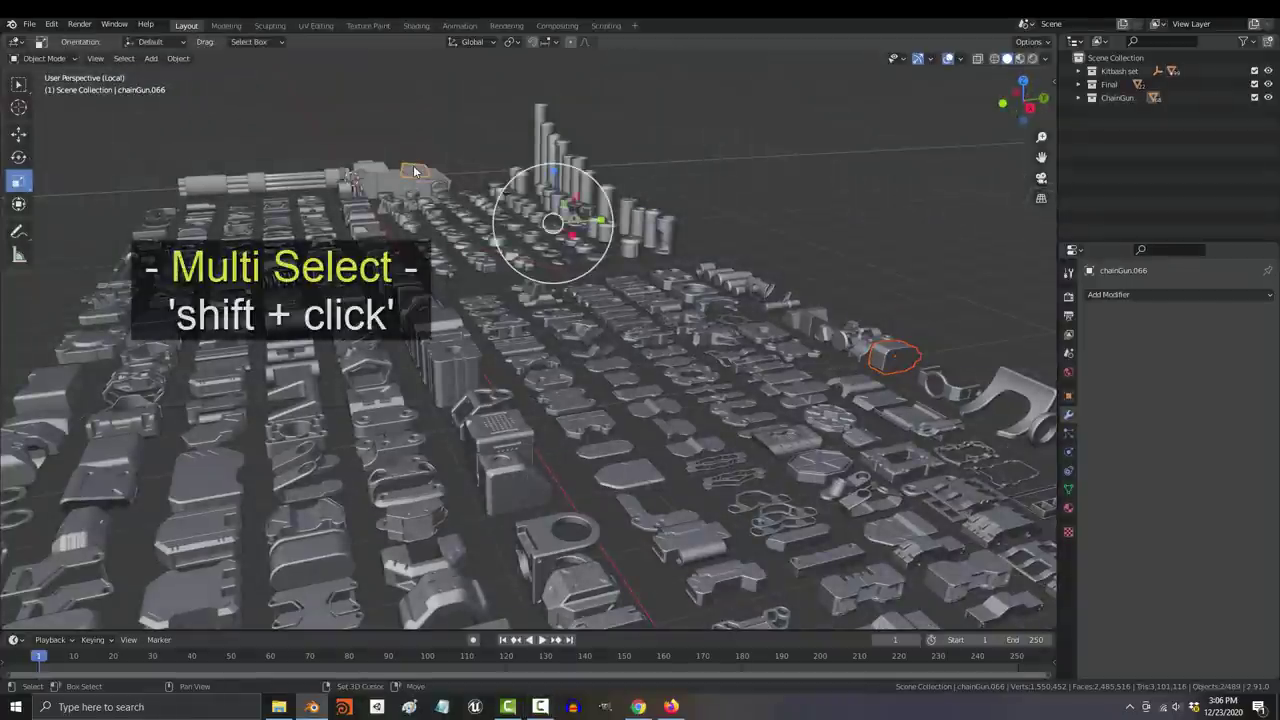
{"action": "key", "text": "ctrl+c"}
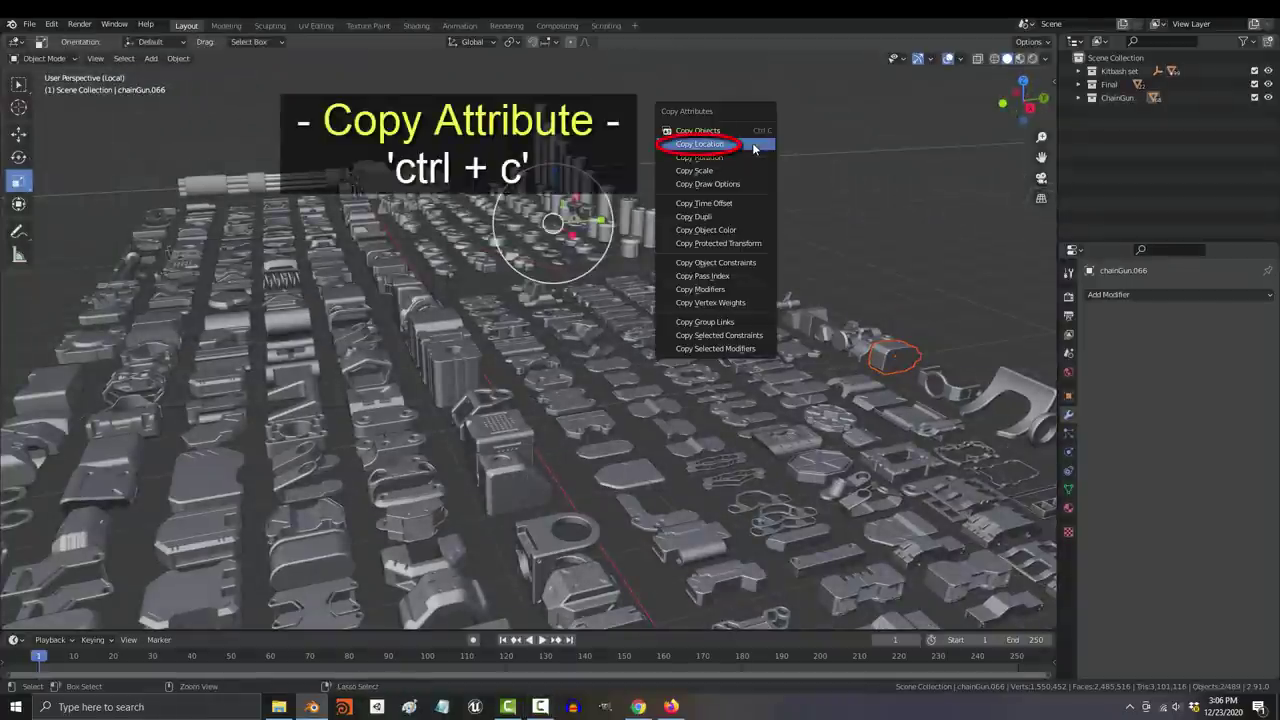
{"action": "left_click", "coordinate": [753, 148]}
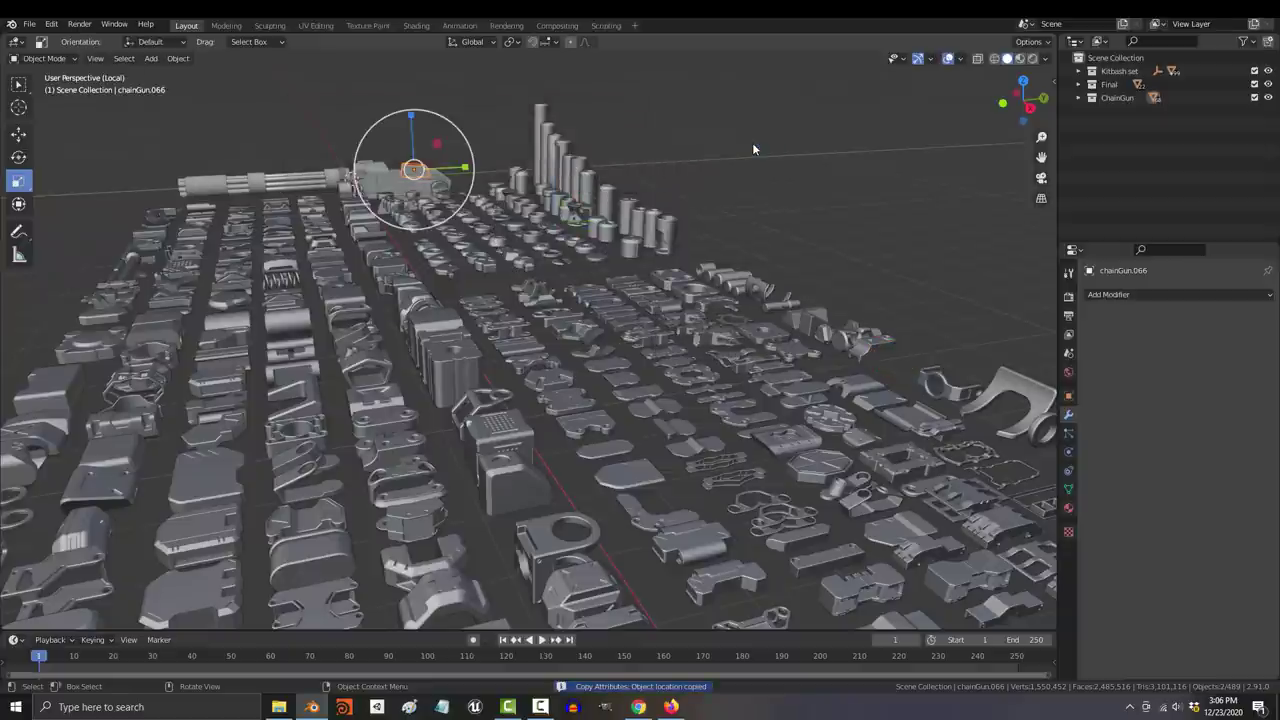
{"action": "key", "text": "alt+z"}
{"action": "key", "text": "alt+z"}
{"action": "key", "text": "ctrl+c"}
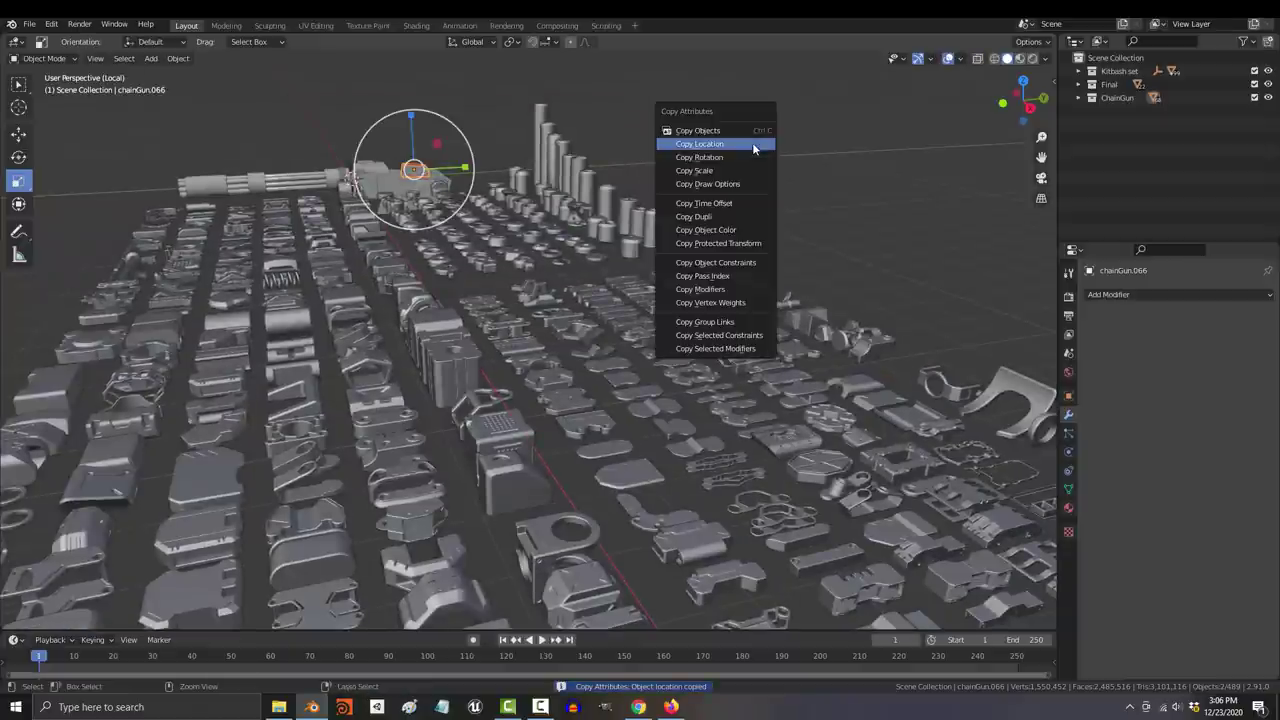
{"action": "left_click", "coordinate": [754, 149]}
Step: Undo the location copy and assign a keyboard shortcut to Copy Location
{"action": "key", "text": "ctrl+z"}
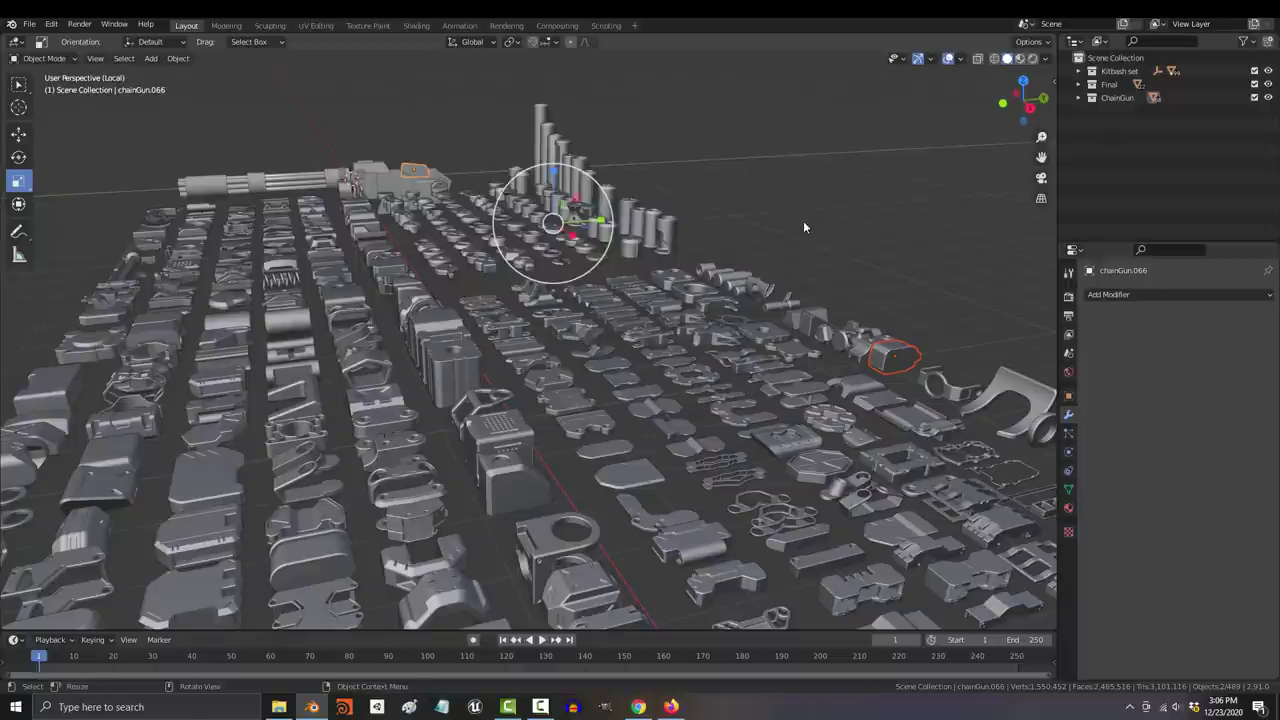
{"action": "key", "text": "ctrl+c"}
{"action": "right_click", "coordinate": [837, 199]}
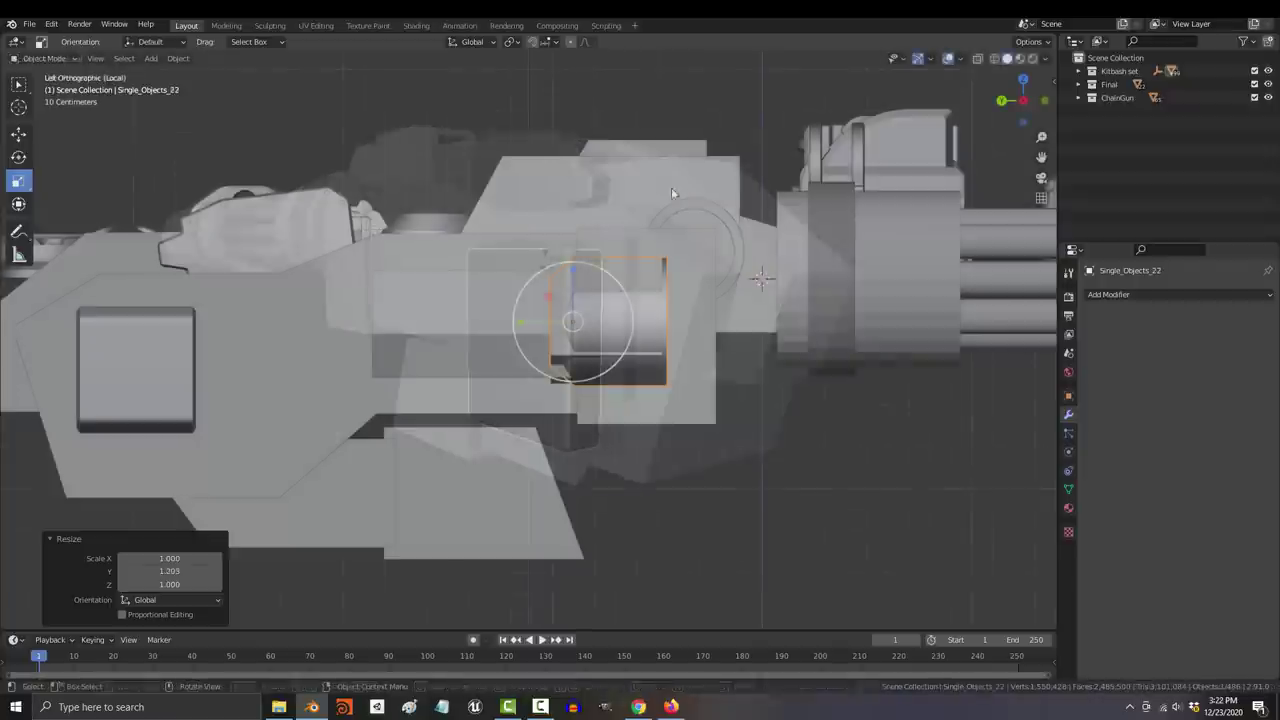
Step: Rotate the cylinder part 180° and zoom out to a wide view of the gun
{"action": "type", "text": "r180"}
{"action": "key", "text": "Return"}
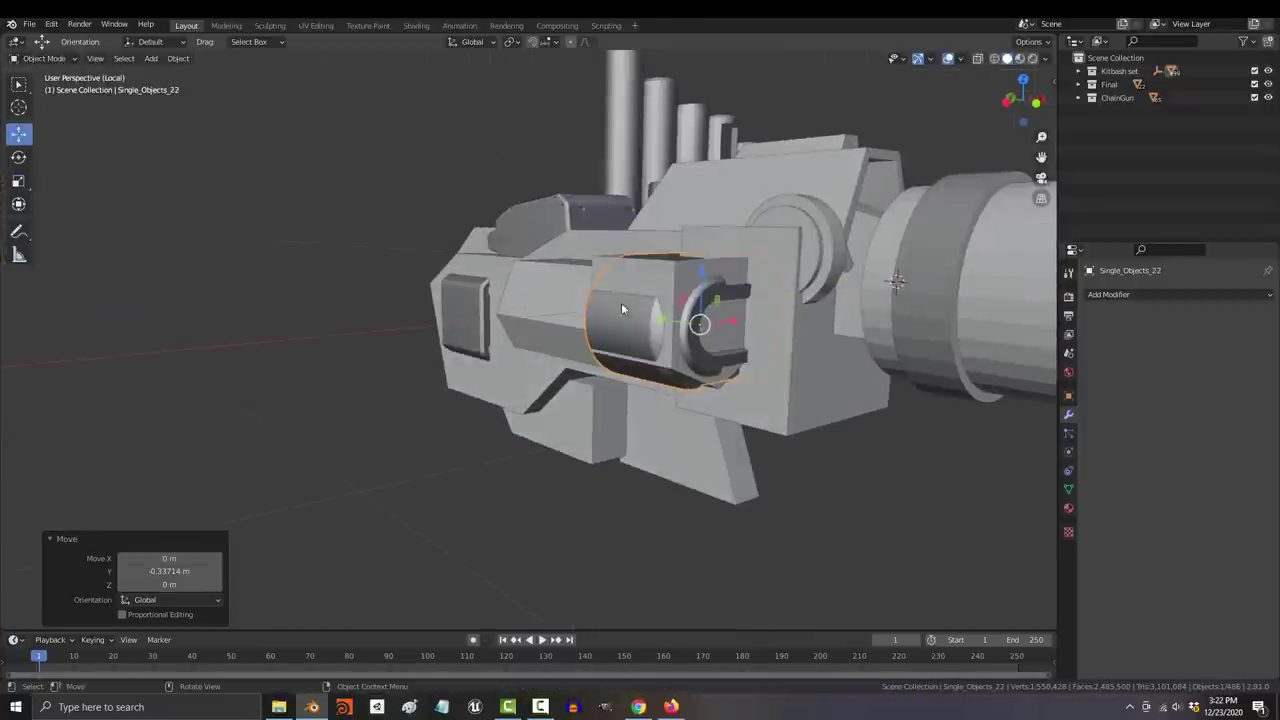
{"action": "middle_click_drag", "start_coordinate": [666, 299], "coordinate": [701, 356]}
{"action": "scroll", "coordinate": [540, 352], "scroll_direction": "down", "scroll_amount": 5}
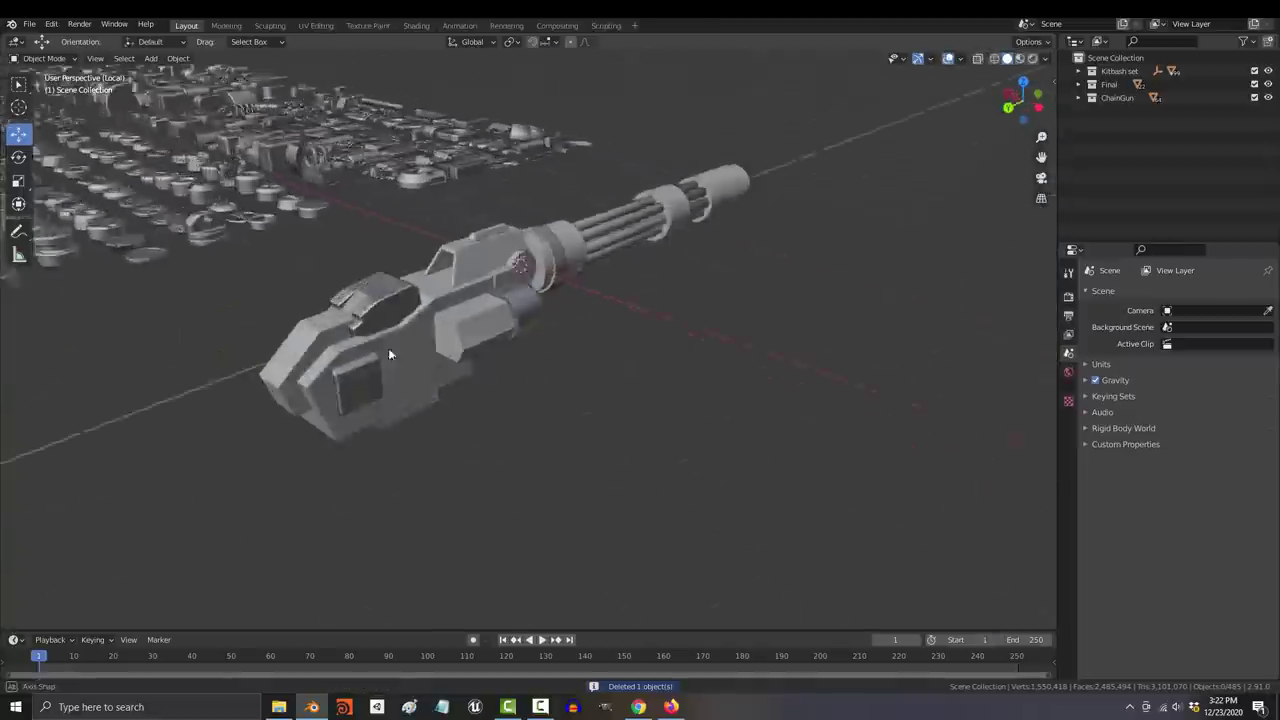
{"action": "middle_click_drag", "start_coordinate": [388, 348], "coordinate": [586, 386]}
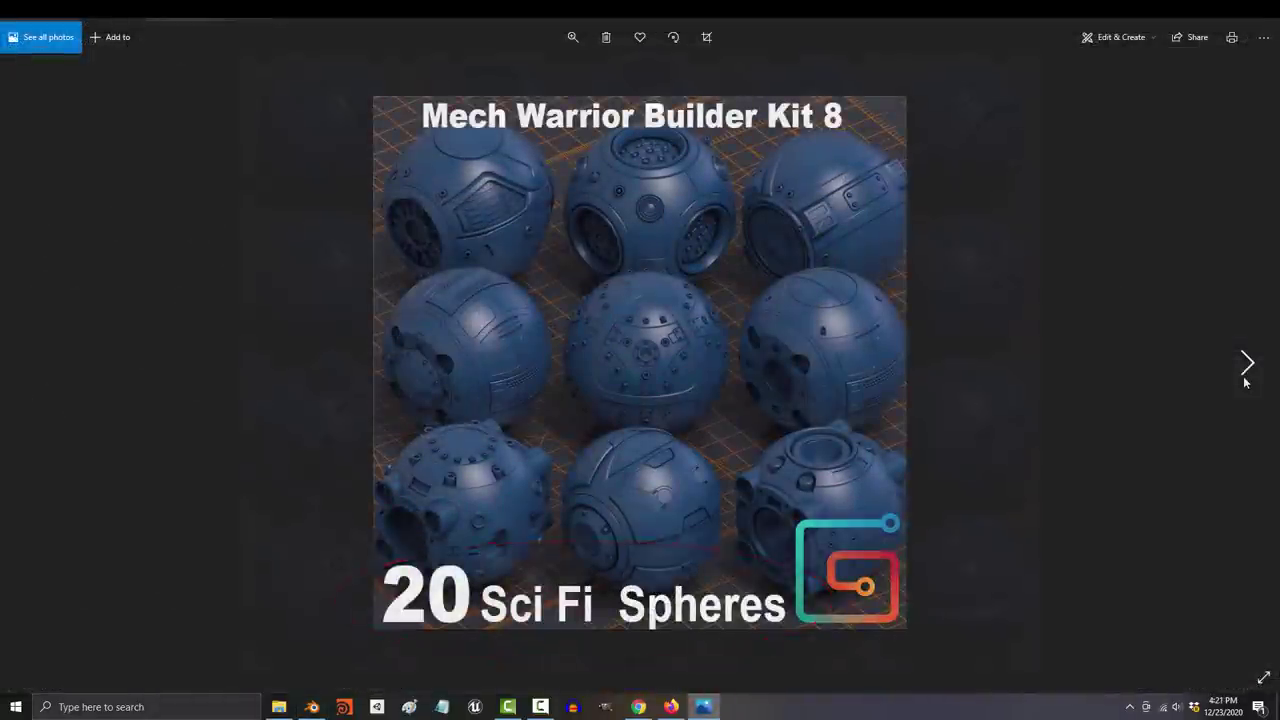
Step: Step through the sphere and mechanical-parts preview photos, selecting only the barrel's ring cylinder in between
{"action": "left_click", "coordinate": [1247, 364]}
{"action": "left_click", "coordinate": [1247, 364]}
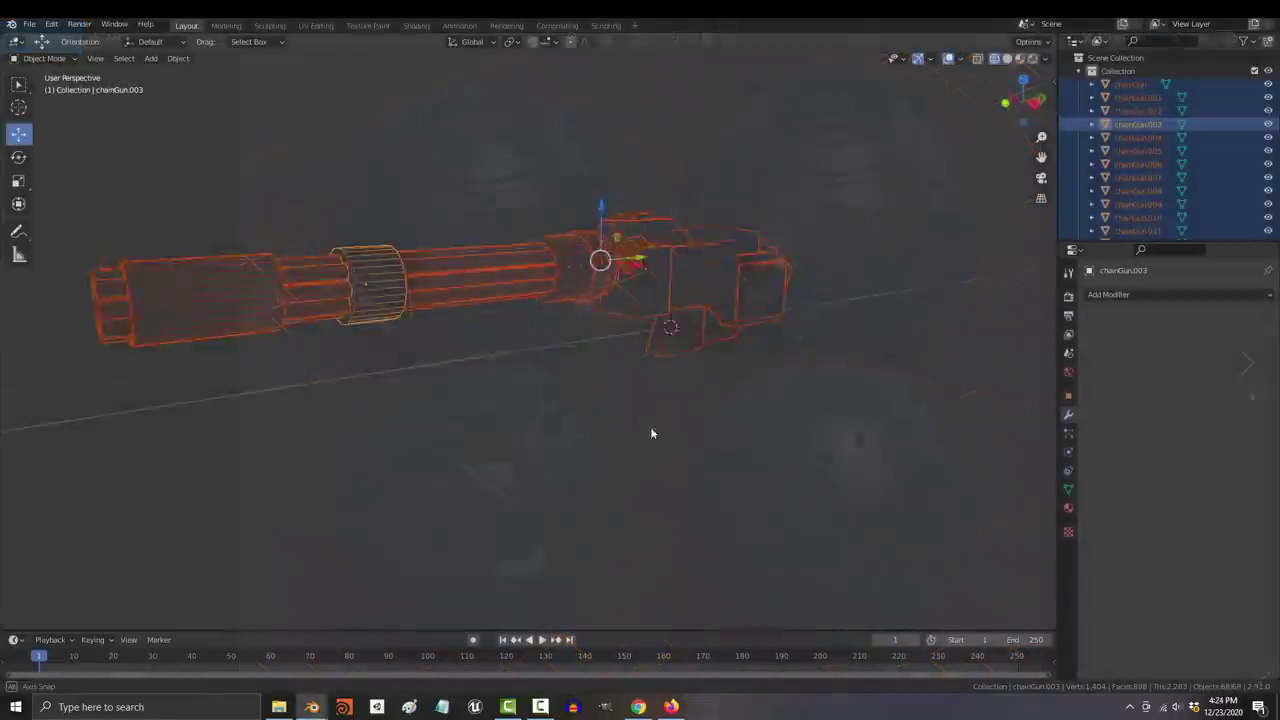
{"action": "middle_click_drag", "start_coordinate": [651, 428], "coordinate": [516, 370]}
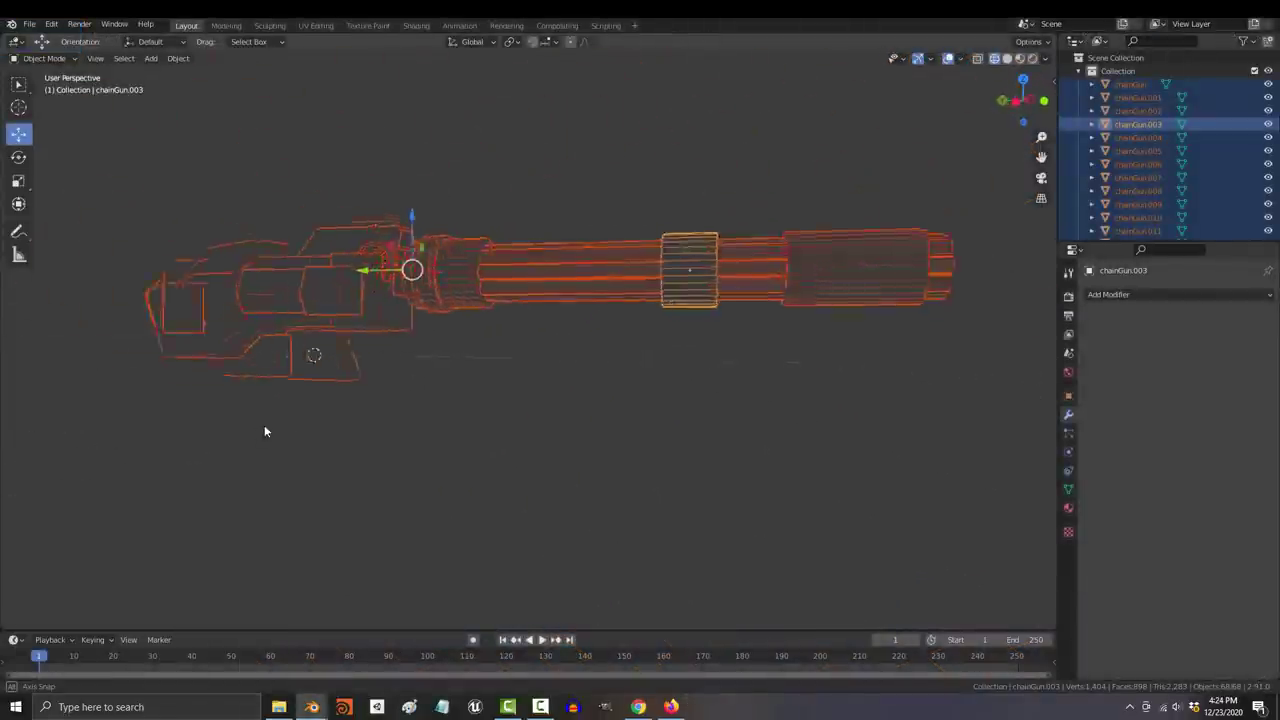
{"action": "left_click", "coordinate": [376, 321]}
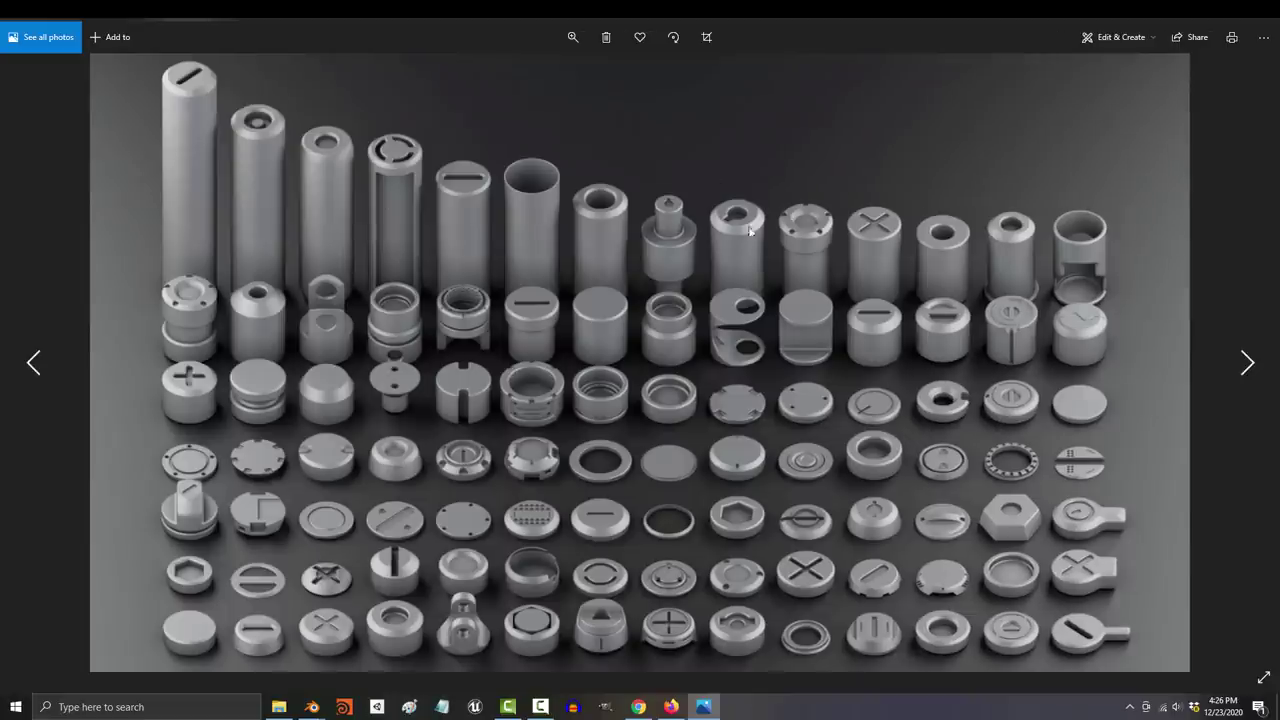
{"action": "left_click", "coordinate": [1240, 368]}
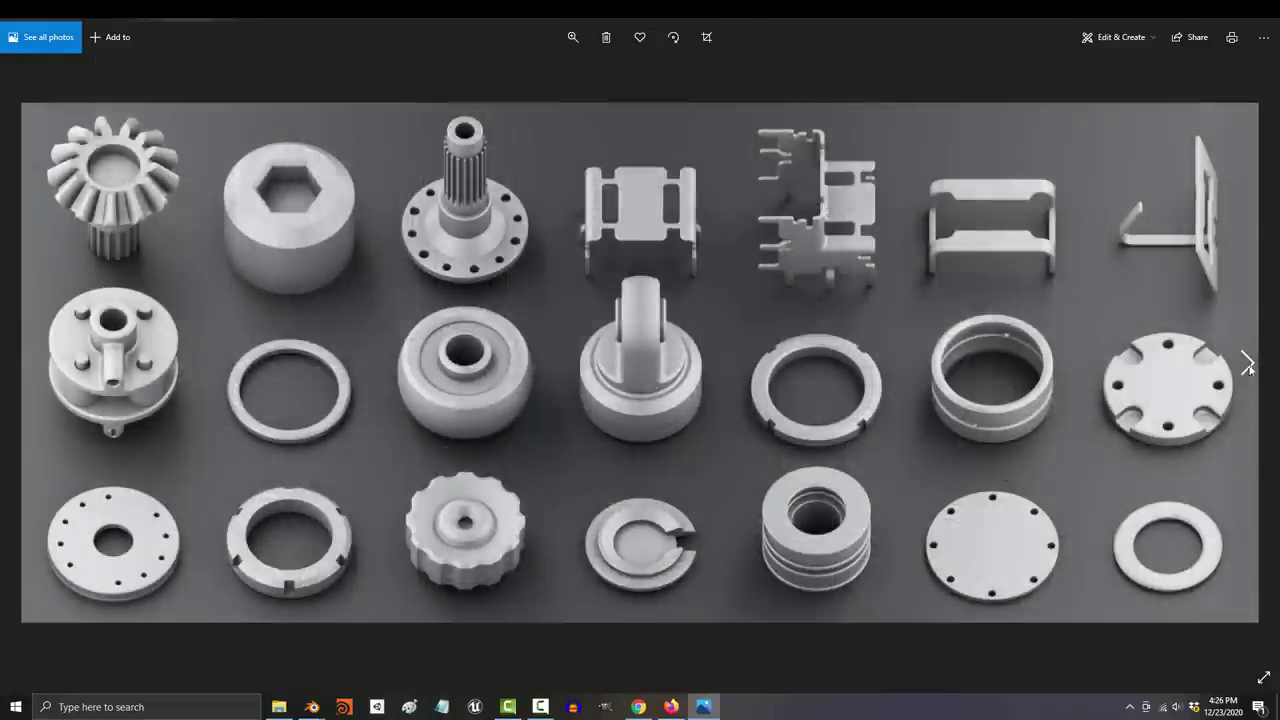
{"action": "left_click", "coordinate": [1248, 366]}
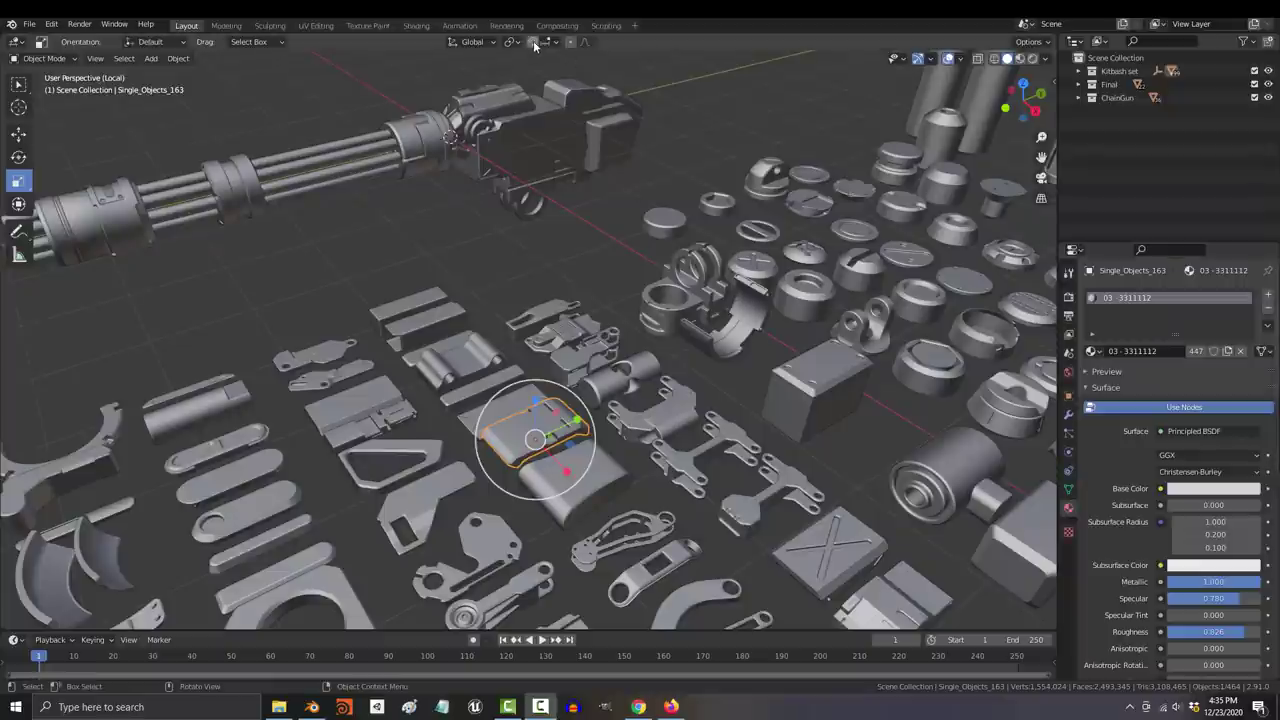
Step: Turn on face snapping and snap the flat plate onto the side of the gun body
{"action": "left_click", "coordinate": [534, 122]}
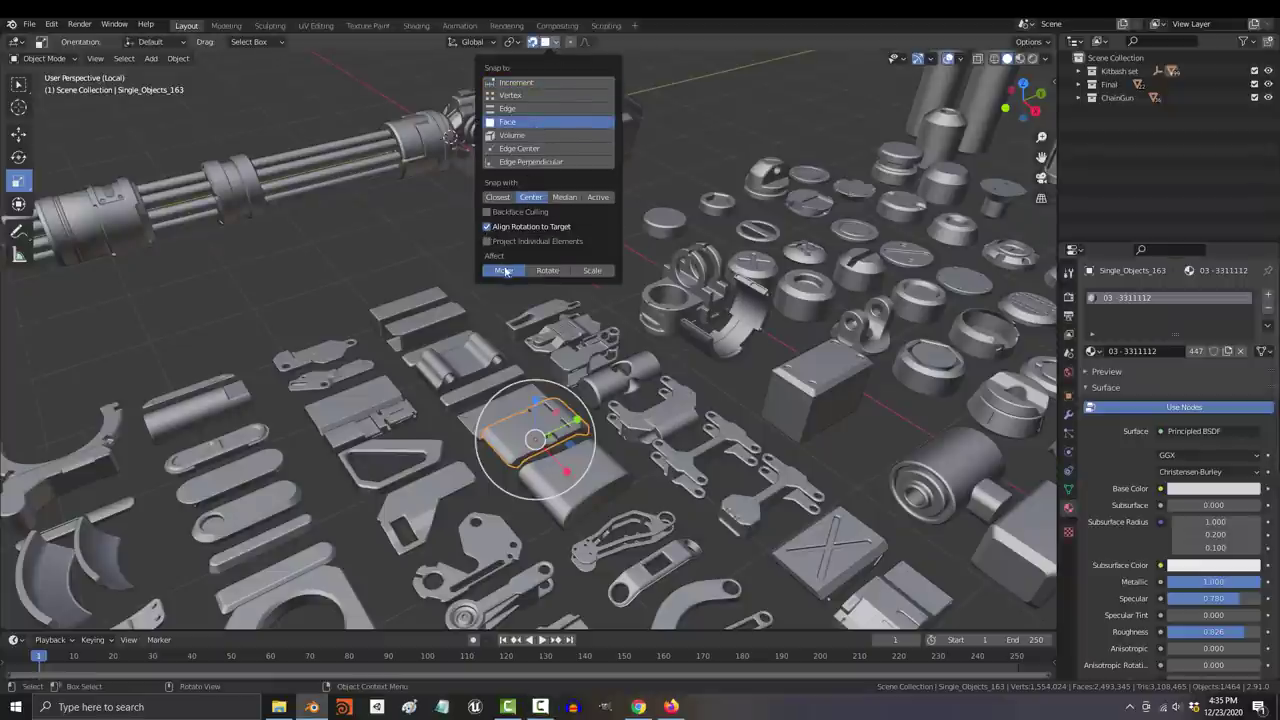
{"action": "left_click", "coordinate": [540, 145]}
{"action": "scroll", "coordinate": [540, 145], "scroll_direction": "up", "scroll_amount": 6}
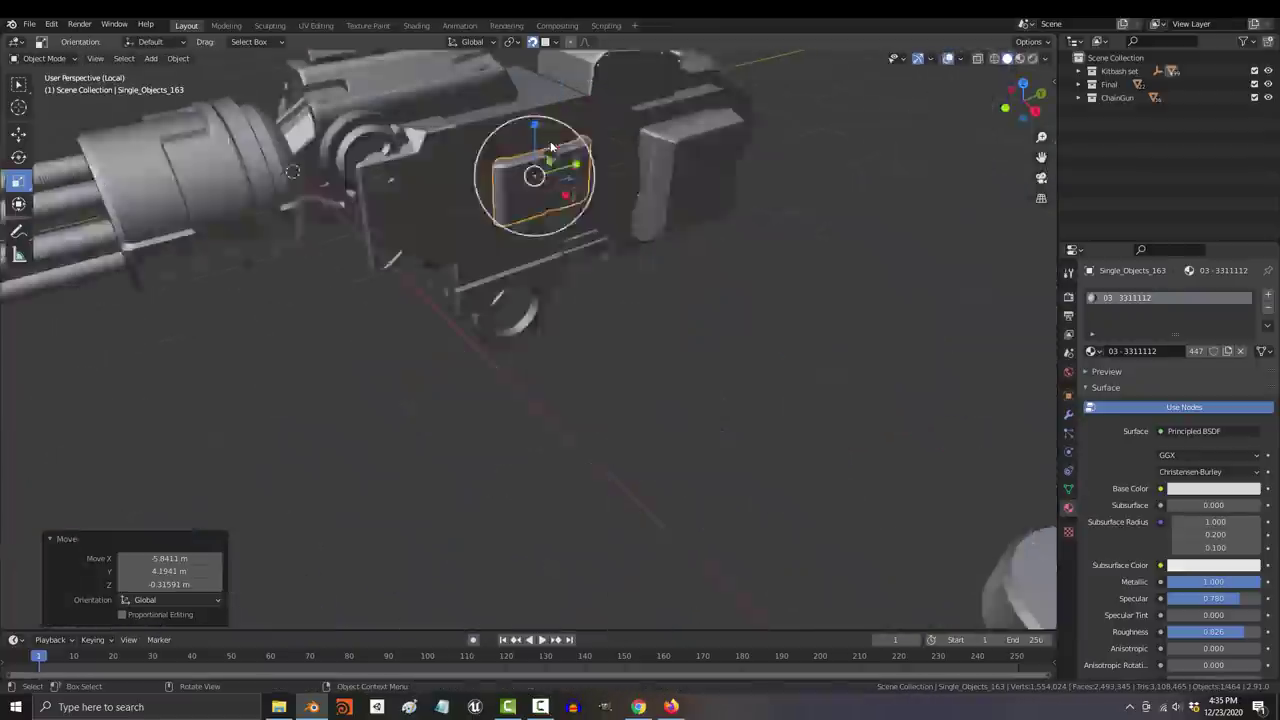
{"action": "key", "text": "g"}
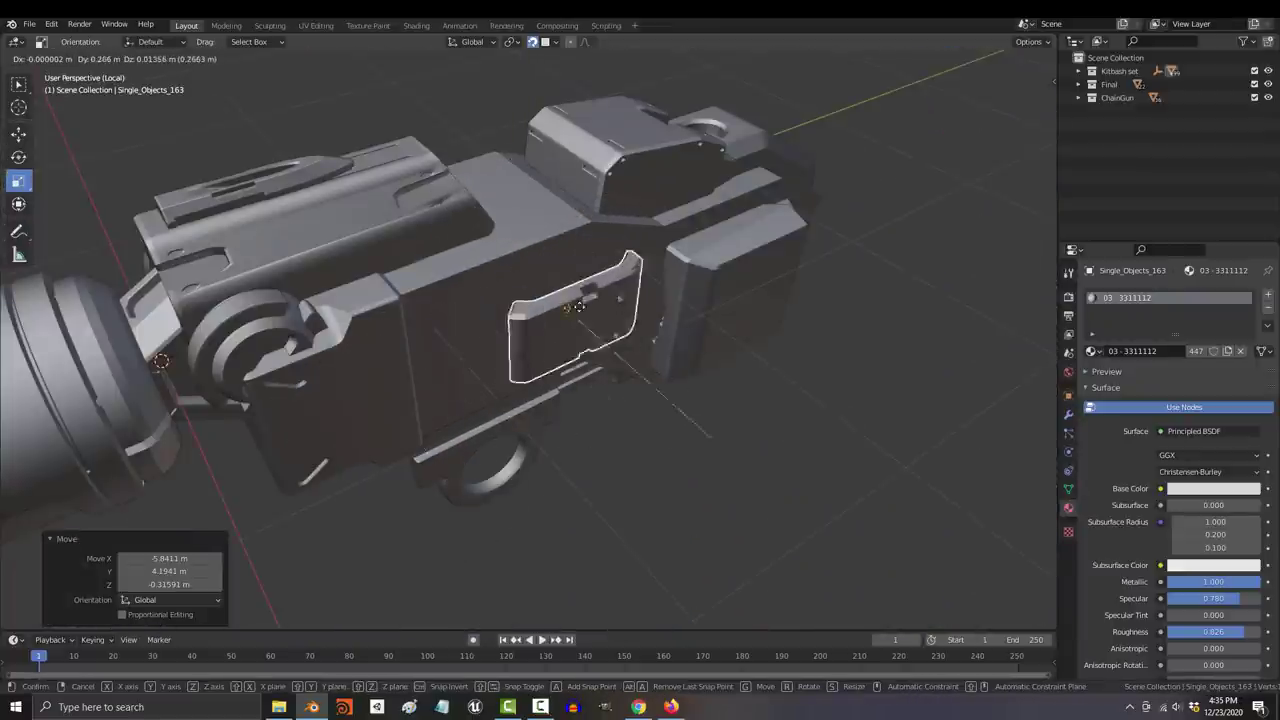
{"action": "left_click", "coordinate": [578, 306]}
{"action": "middle_click_drag", "start_coordinate": [578, 306], "coordinate": [410, 193]}
Step: Select the long cylinder kit part and start moving it into place
{"action": "key", "text": "g"}
{"action": "scroll", "coordinate": [222, 295], "scroll_direction": "down", "scroll_amount": 3}
{"action": "left_click", "coordinate": [410, 193]}
{"action": "key", "text": "g"}
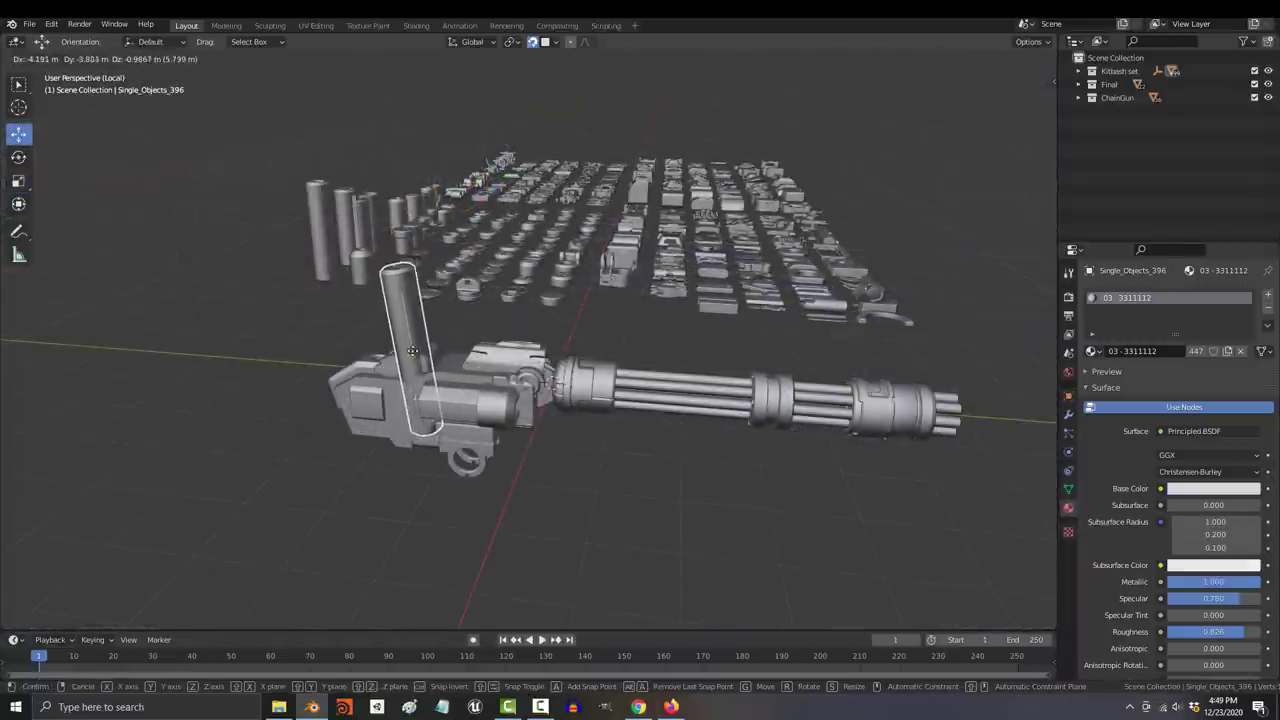
Step: In back view, raise the cylinder's mesh 1.416 m in Edit Mode so its pivot sits at the bottom end
{"action": "left_click", "coordinate": [409, 346]}
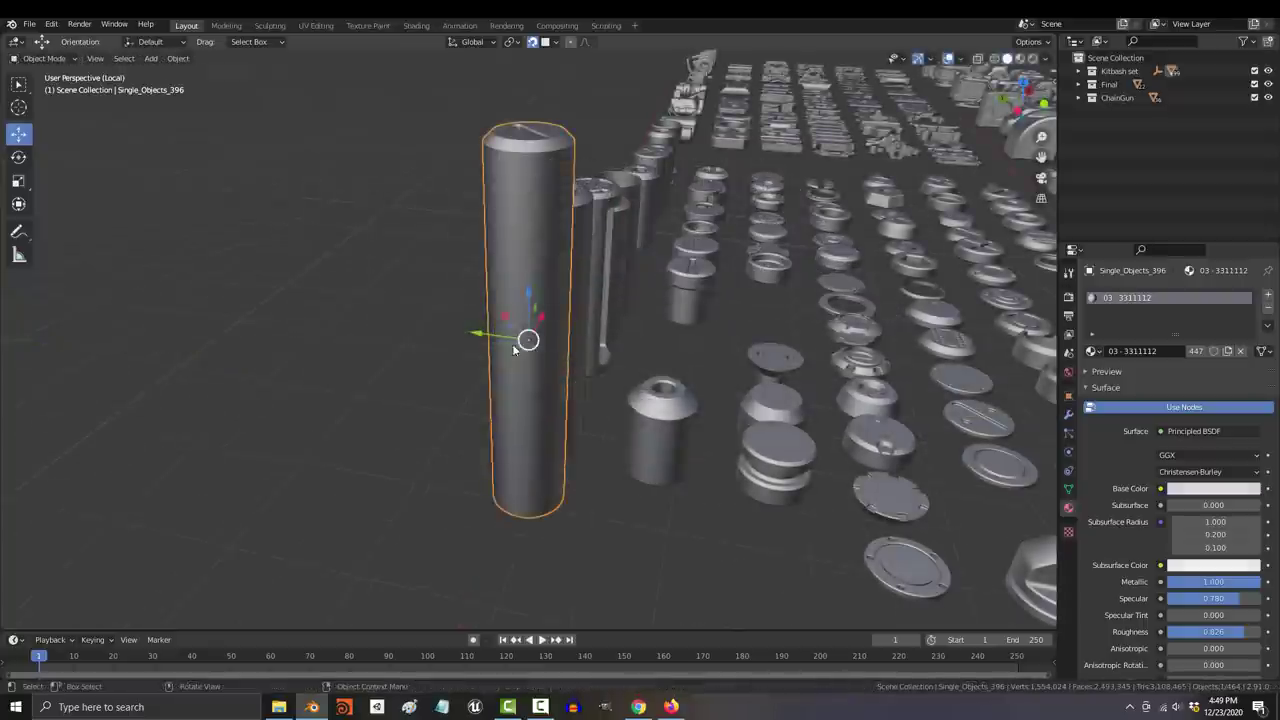
{"action": "middle_click_drag", "start_coordinate": [512, 344], "coordinate": [455, 325]}
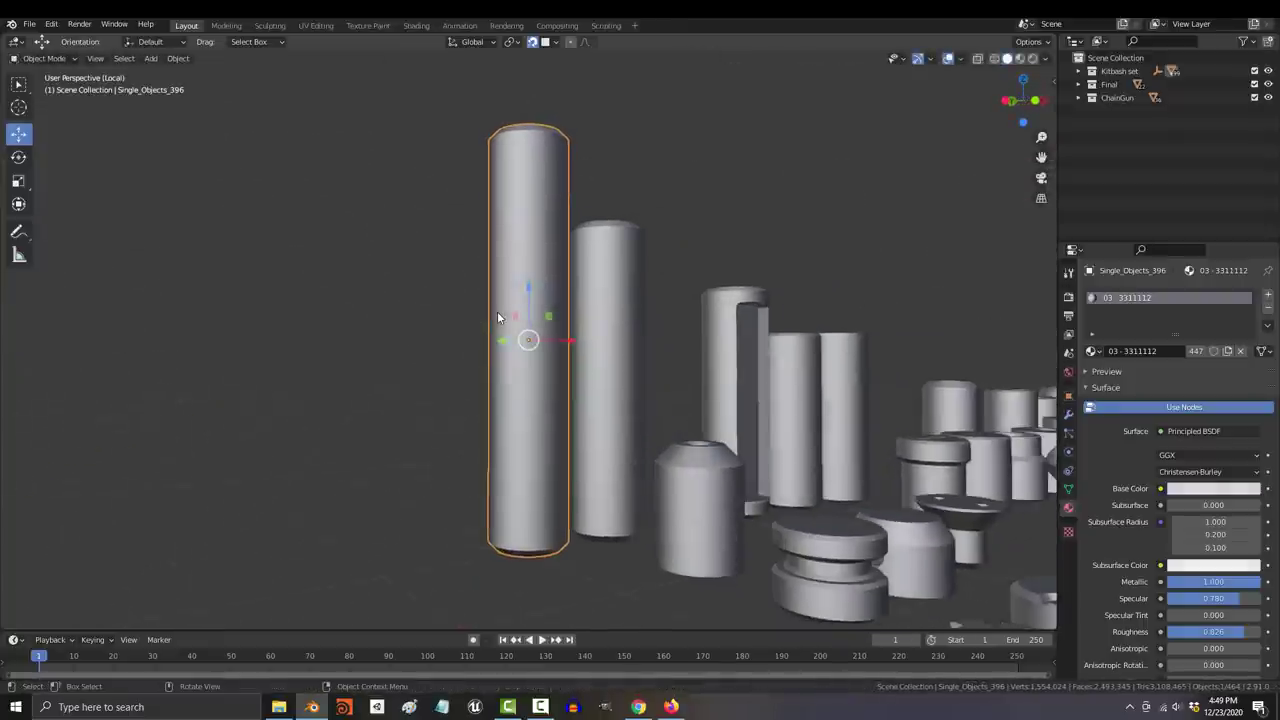
{"action": "key", "text": "ctrl+KP_1"}
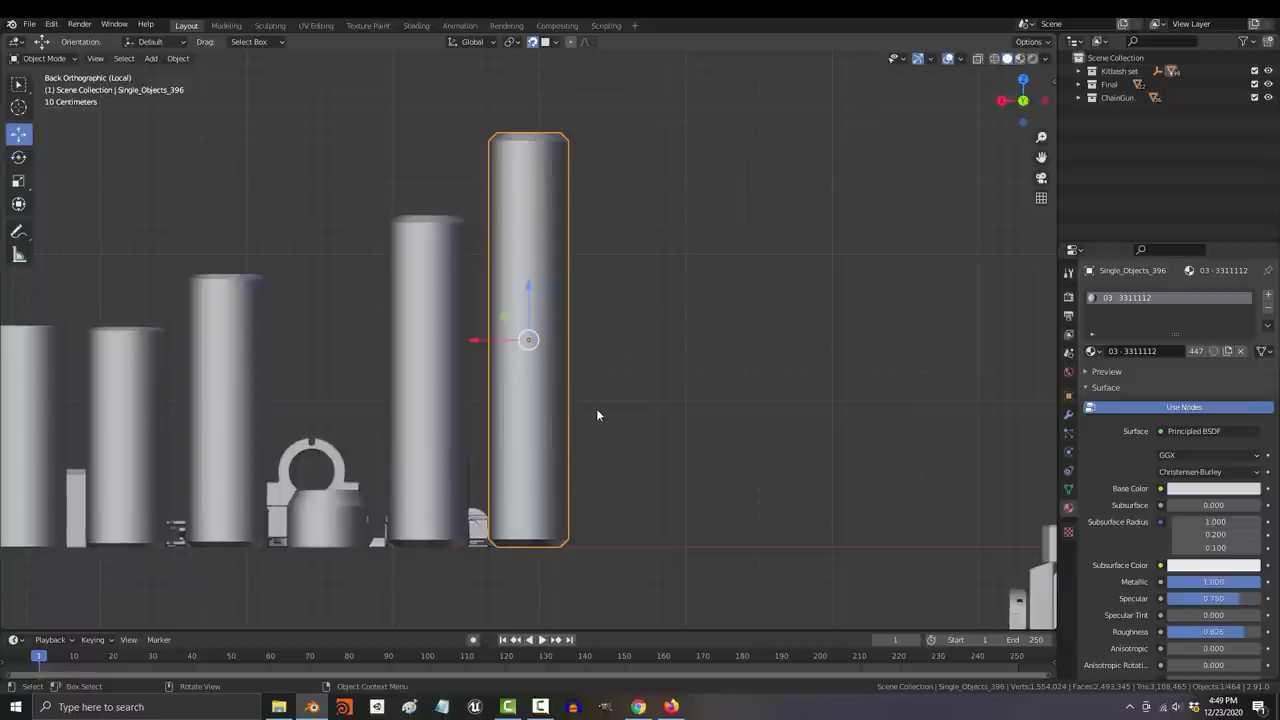
{"action": "key", "text": "Tab"}
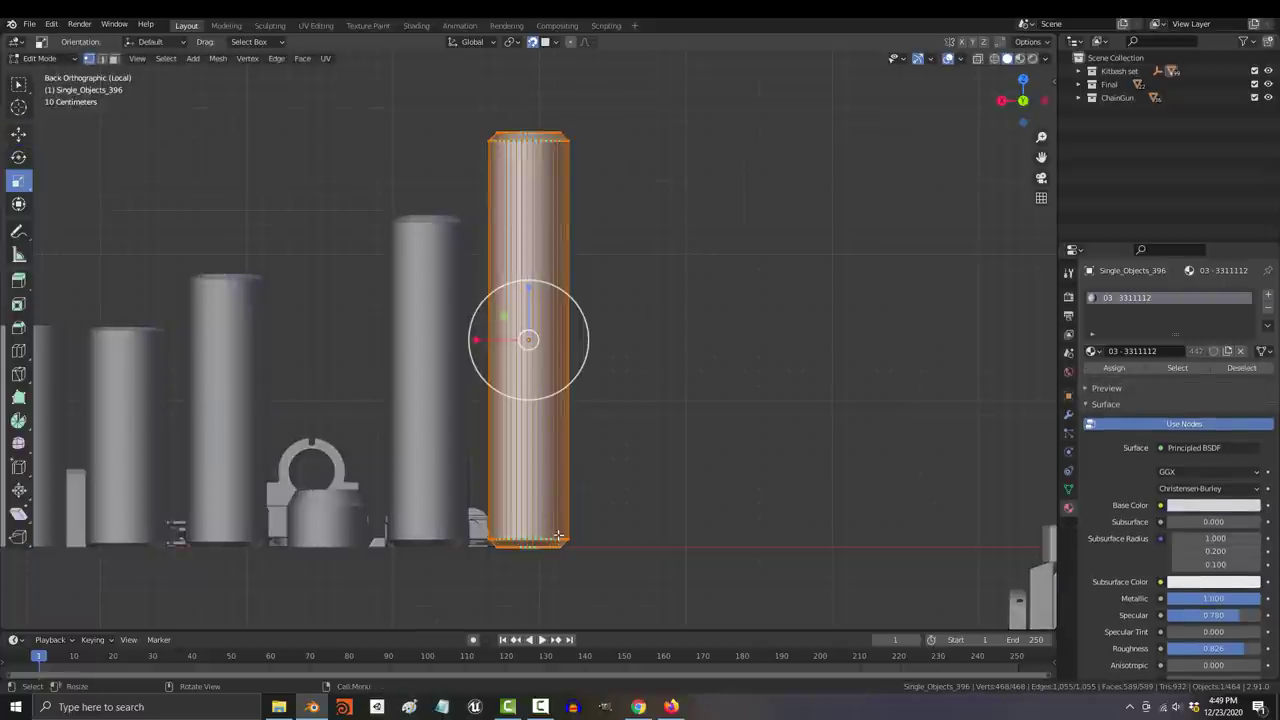
{"action": "key", "text": "g"}
{"action": "key", "text": "z"}
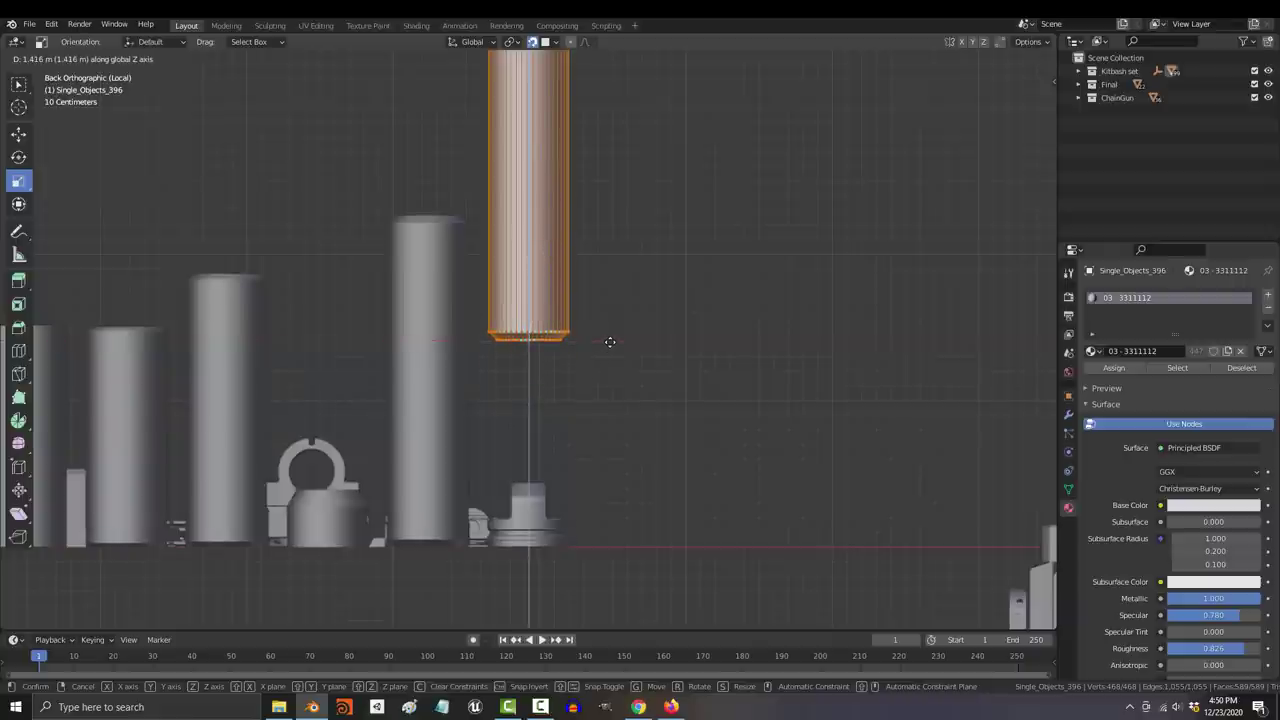
{"action": "left_click", "coordinate": [610, 342]}
{"action": "key", "text": "Tab"}
Step: Turn the cylinder to lie horizontal and start moving it into place on the chain gun
{"action": "middle_click_drag", "start_coordinate": [608, 343], "coordinate": [465, 400]}
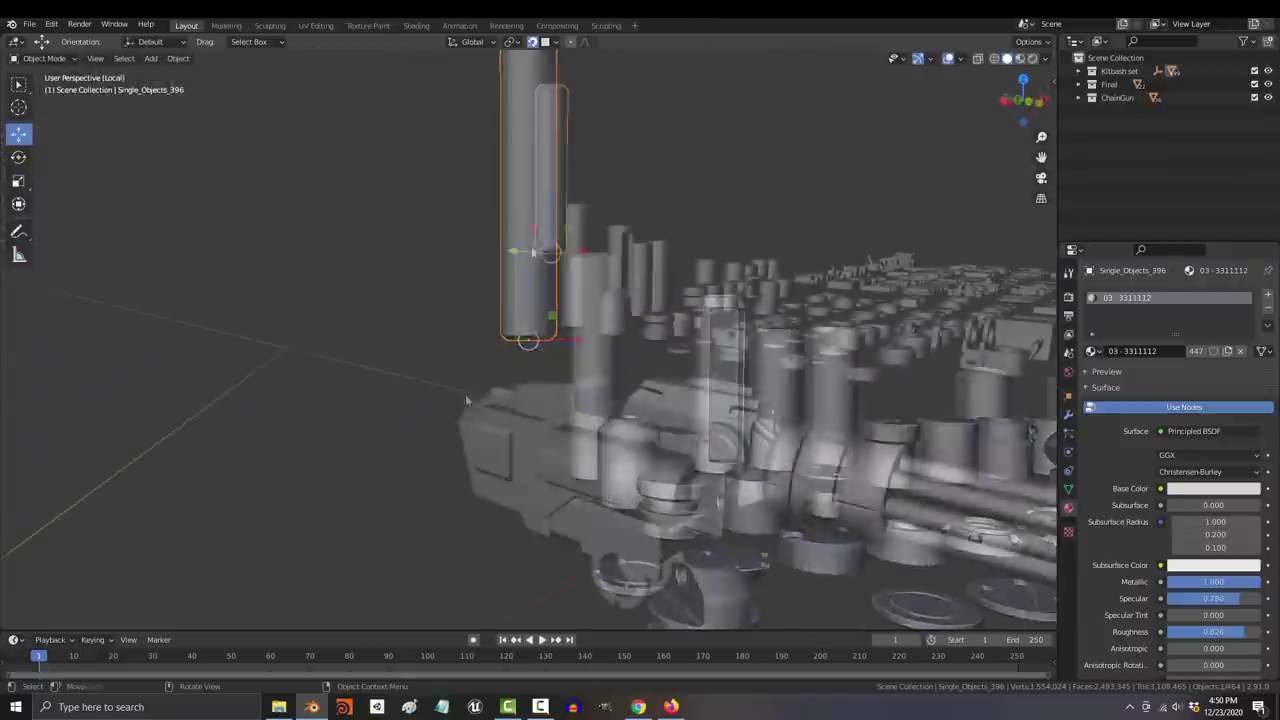
{"action": "key", "text": "r"}
{"action": "key", "text": "g"}
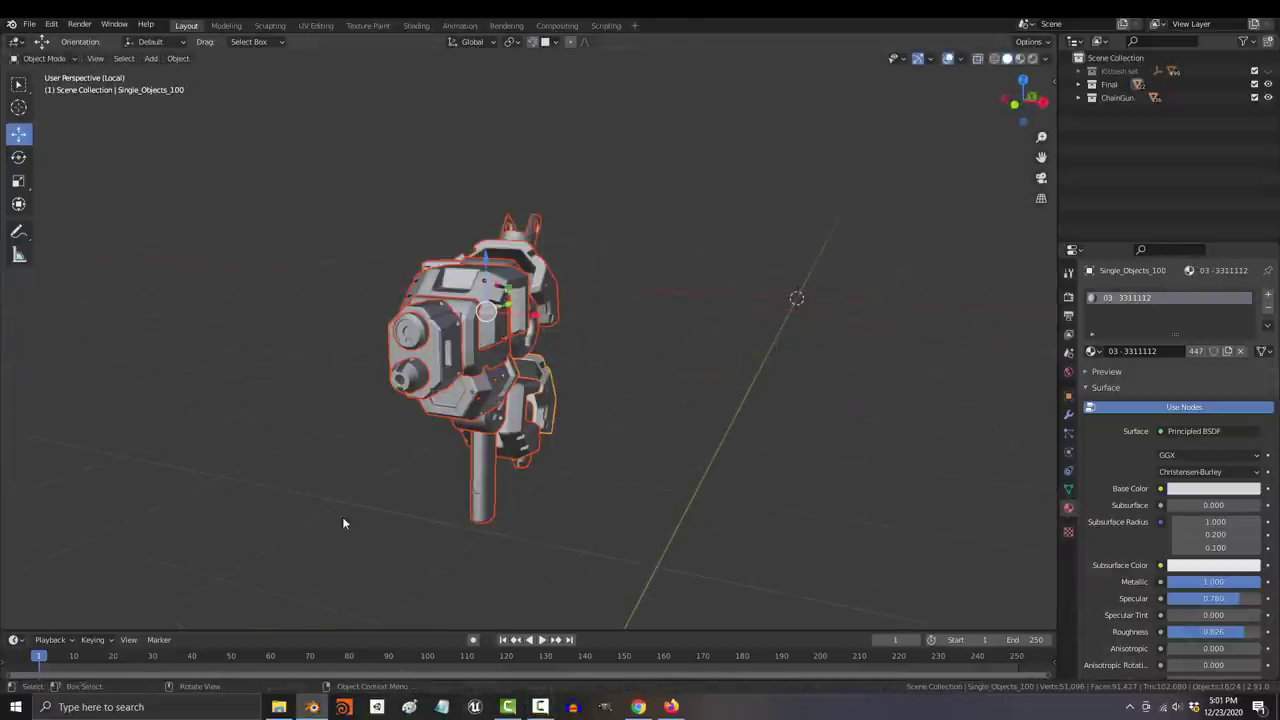
Step: Randomize the selected parts' location by 0.5 m on X, Y and Z
{"action": "left_click", "coordinate": [178, 58]}
{"action": "mouse_move", "coordinate": [278, 77]}
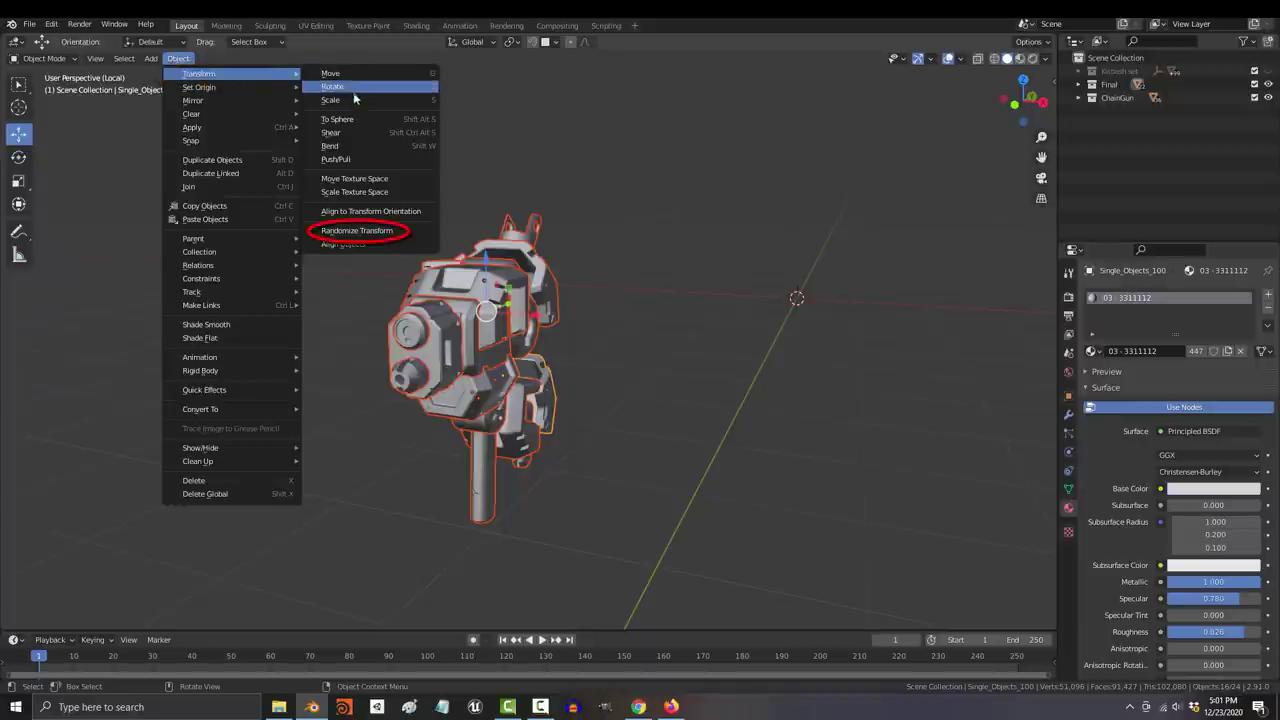
{"action": "left_click", "coordinate": [388, 231]}
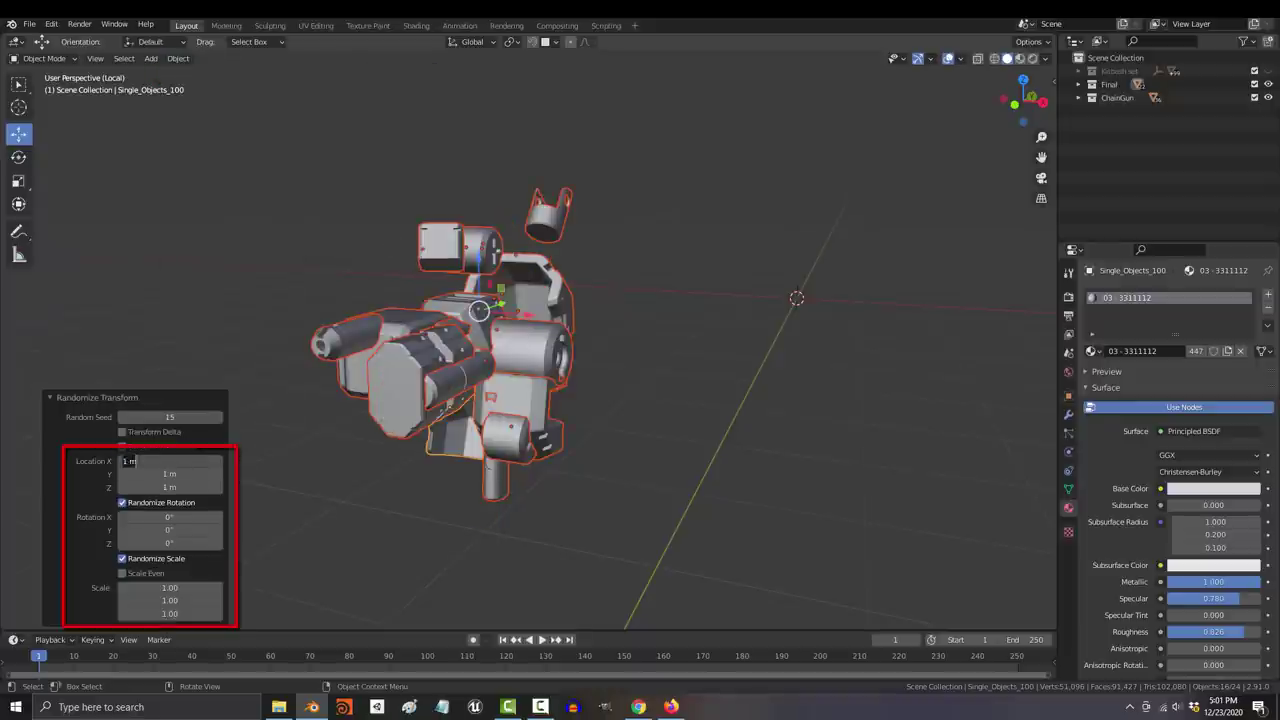
{"action": "type", "text": "0.5"}
{"action": "key", "text": "Tab"}
{"action": "type", "text": "0.5"}
{"action": "key", "text": "Tab"}
{"action": "type", "text": "0.5"}
{"action": "key", "text": "Return"}
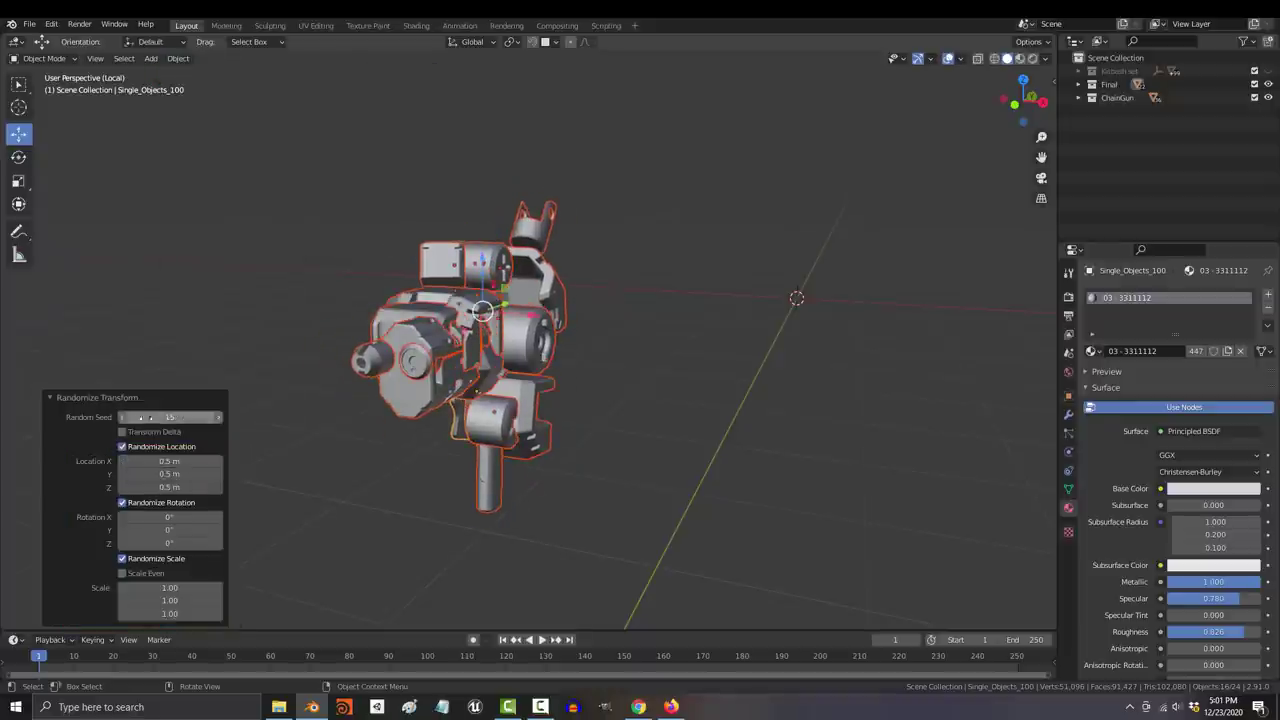
Step: Step through several random seeds to reshuffle the scatter, then deselect the parts
{"action": "left_click_drag", "start_coordinate": [175, 417], "coordinate": [144, 417]}
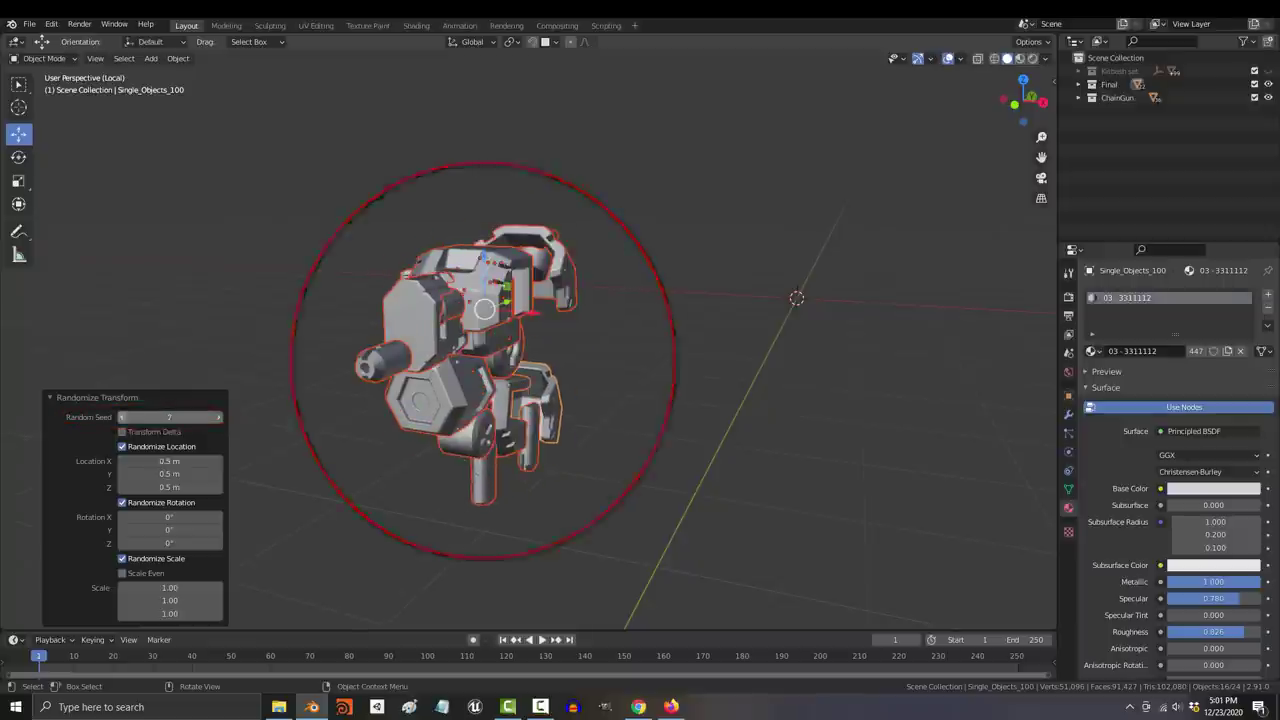
{"action": "left_click", "coordinate": [122, 417]}
{"action": "left_click", "coordinate": [122, 417]}
{"action": "left_click", "coordinate": [122, 417]}
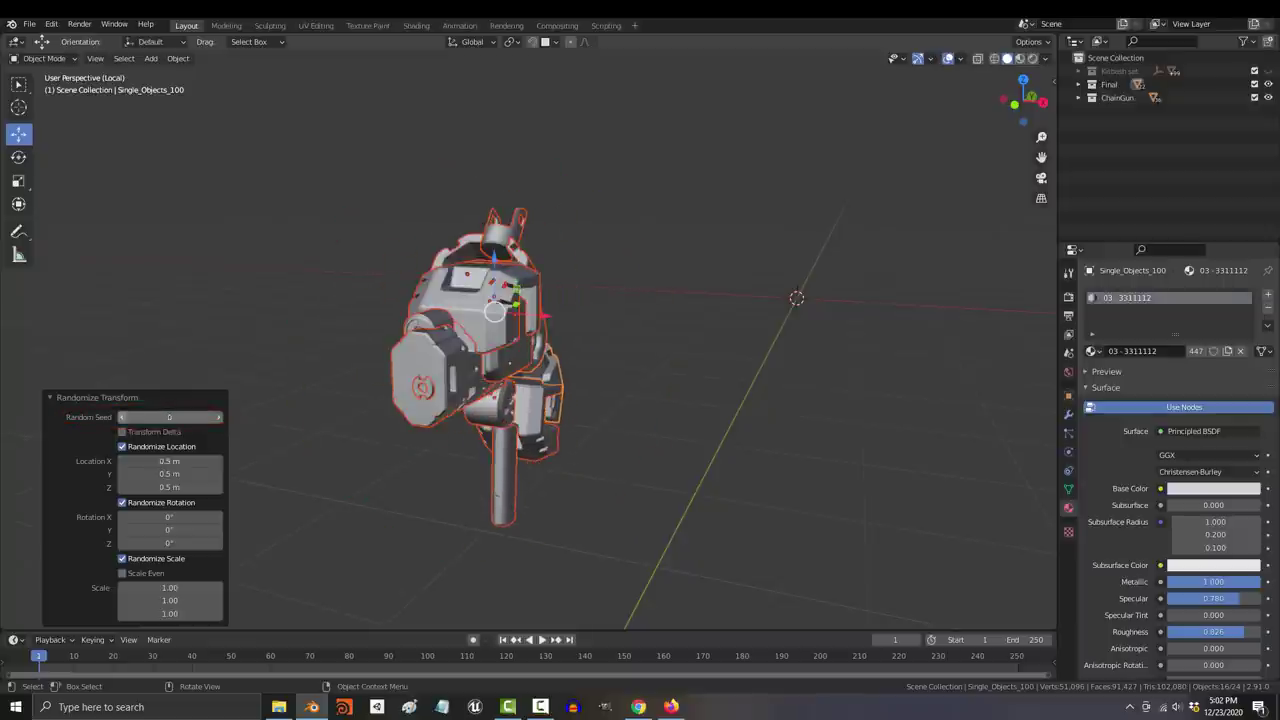
{"action": "left_click", "coordinate": [219, 417]}
{"action": "left_click", "coordinate": [646, 450]}
{"action": "middle_click_drag", "start_coordinate": [646, 450], "coordinate": [789, 460]}
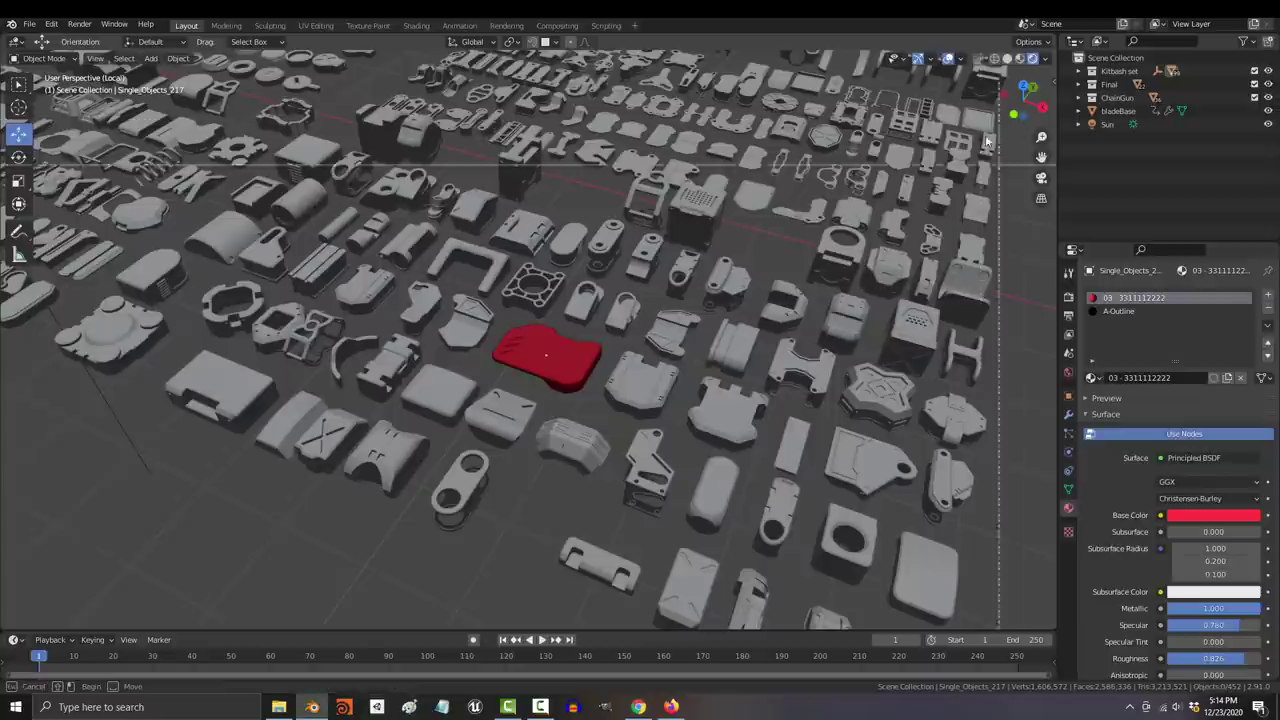
Step: Link the red part's material to the box-selected block of kit parts
{"action": "left_click_drag", "start_coordinate": [985, 97], "coordinate": [222, 289]}
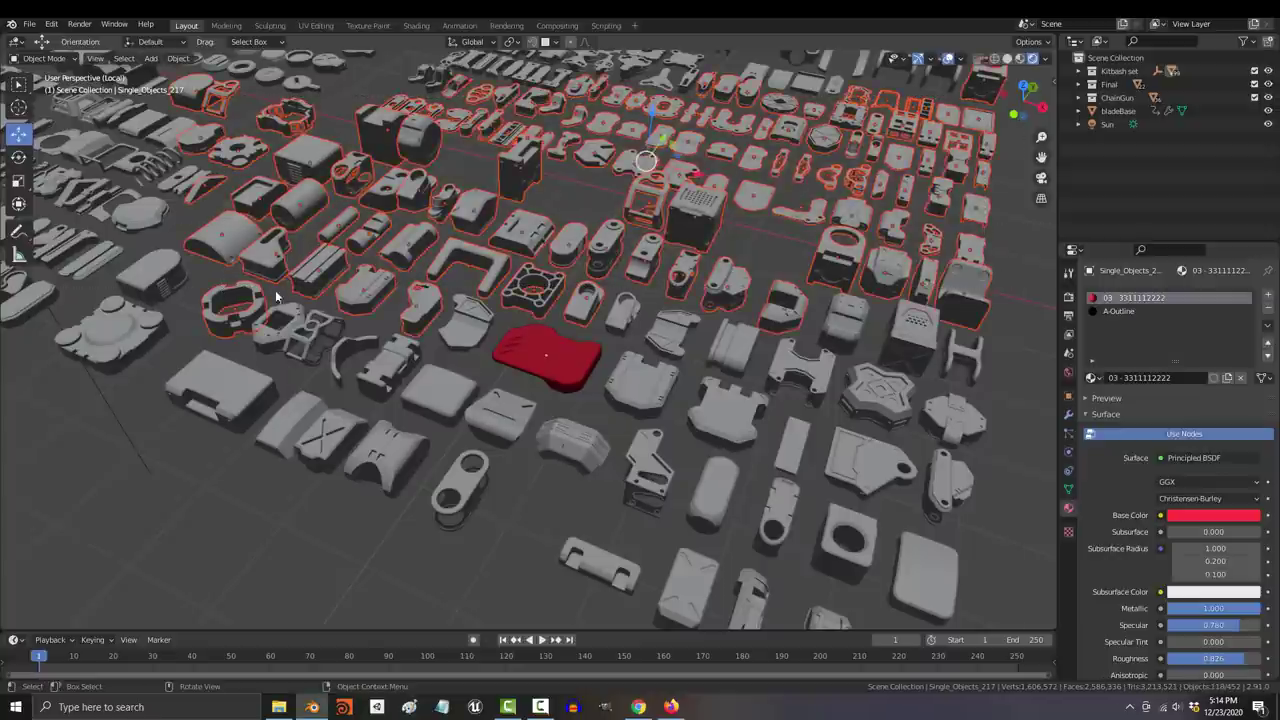
{"action": "left_click", "coordinate": [583, 356], "text": "shift"}
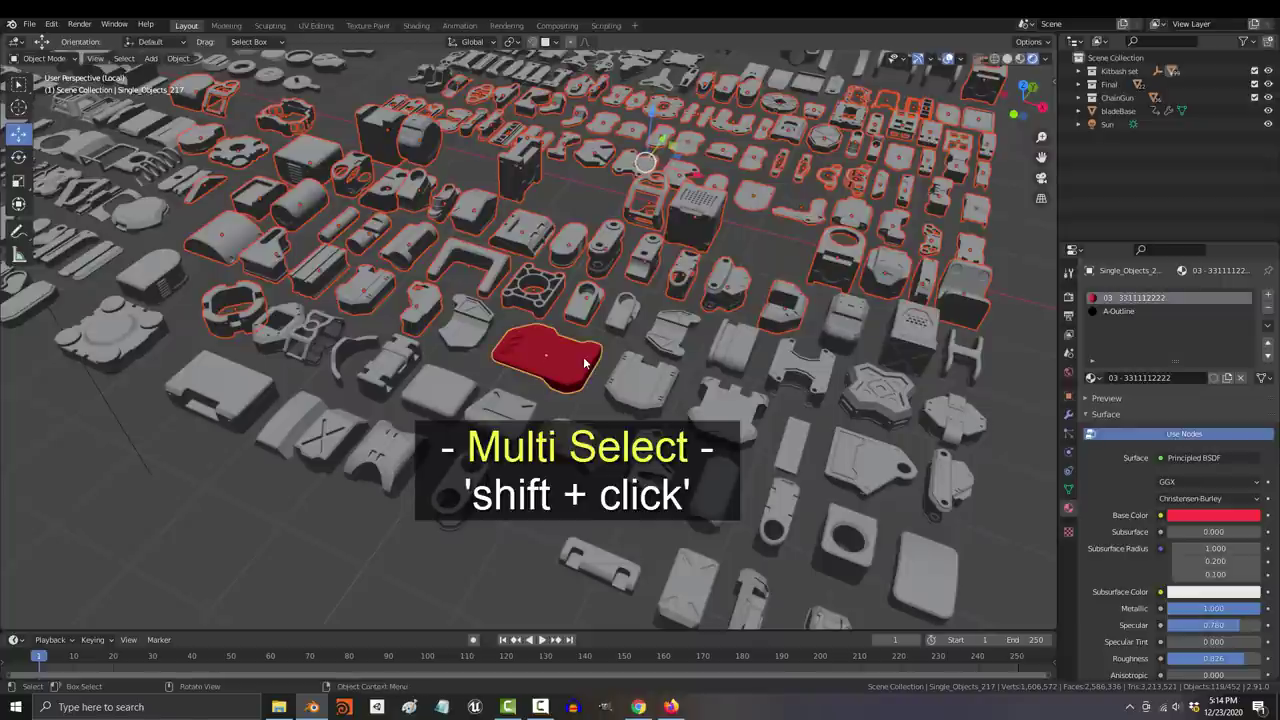
{"action": "key", "text": "ctrl+l"}
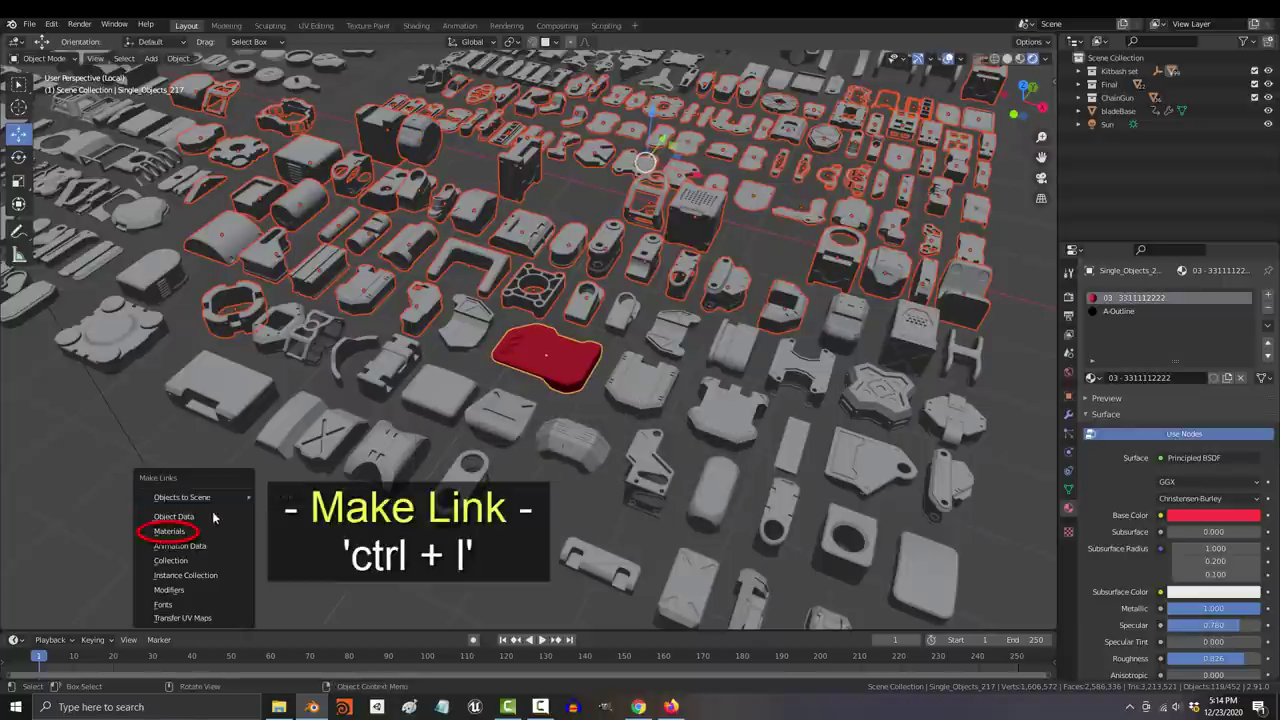
{"action": "left_click", "coordinate": [204, 528]}
Step: Copy the red part's Solidify modifier to the same selected parts
{"action": "left_click", "coordinate": [1068, 415]}
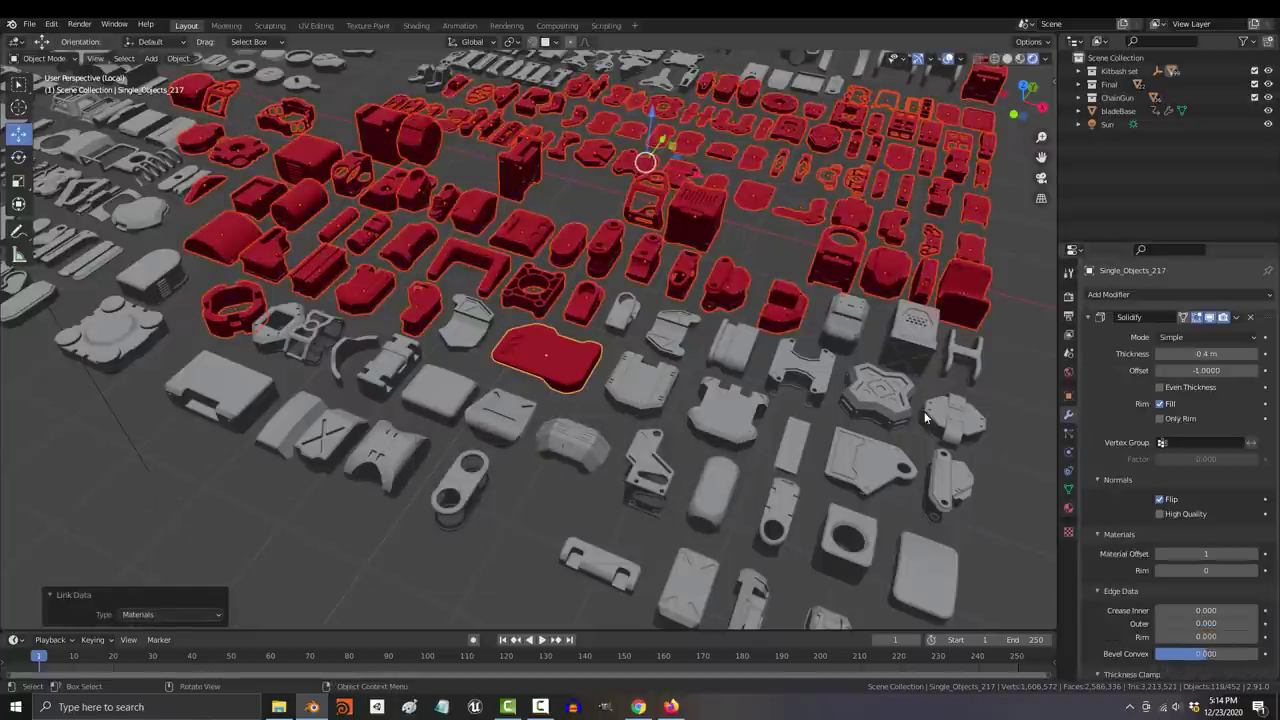
{"action": "key", "text": "ctrl+l"}
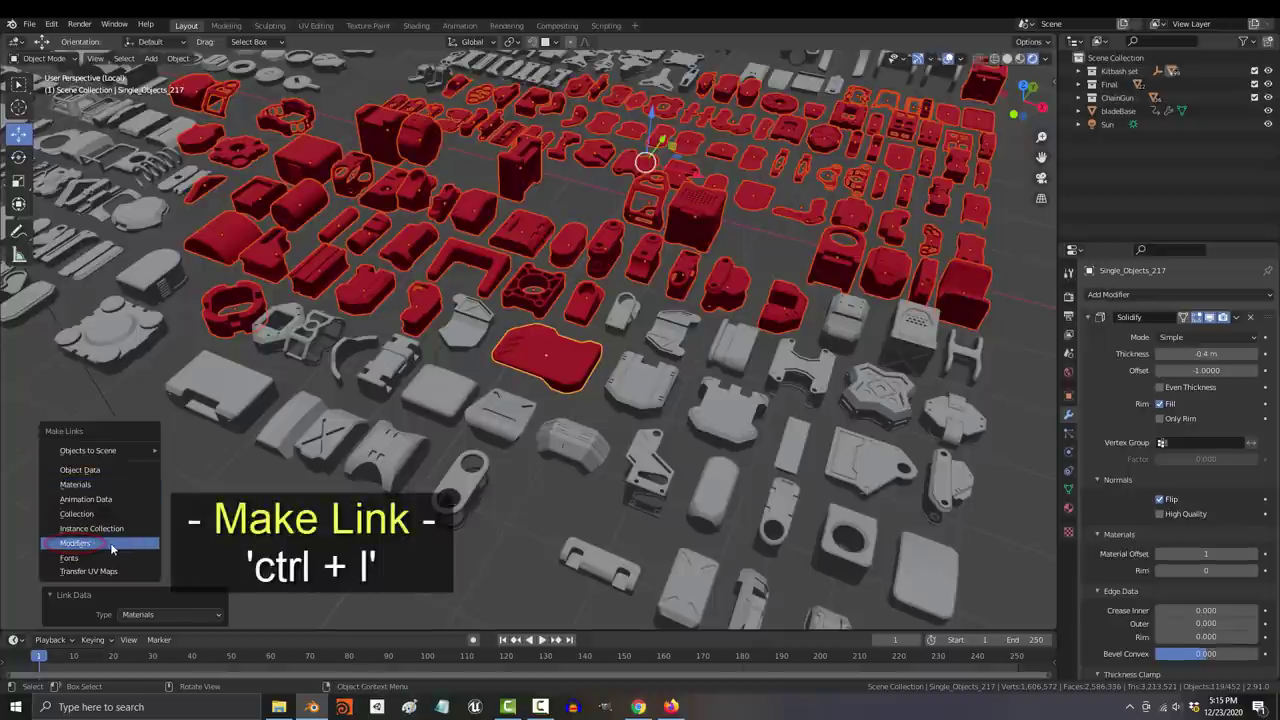
{"action": "left_click", "coordinate": [110, 542]}
{"action": "left_click", "coordinate": [565, 247]}
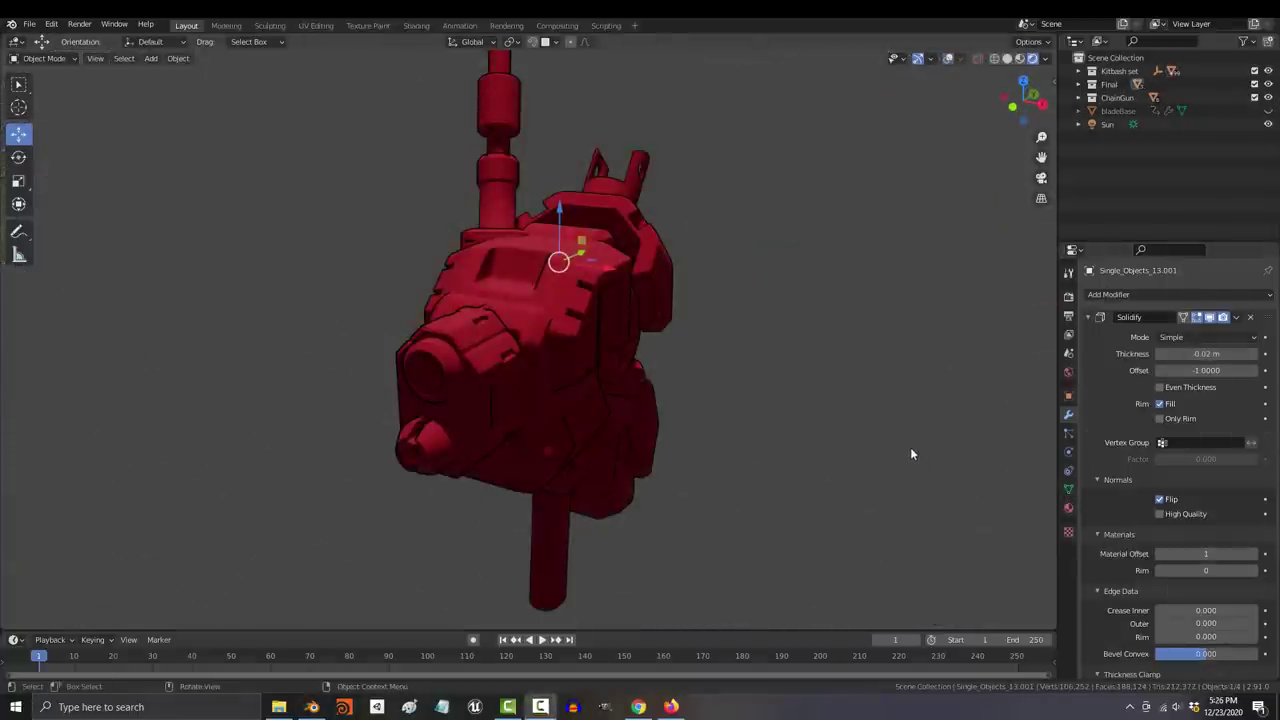
Step: Orbit around the thickened red kit parts to inspect them up close
{"action": "middle_click_drag", "start_coordinate": [914, 451], "coordinate": [126, 371]}
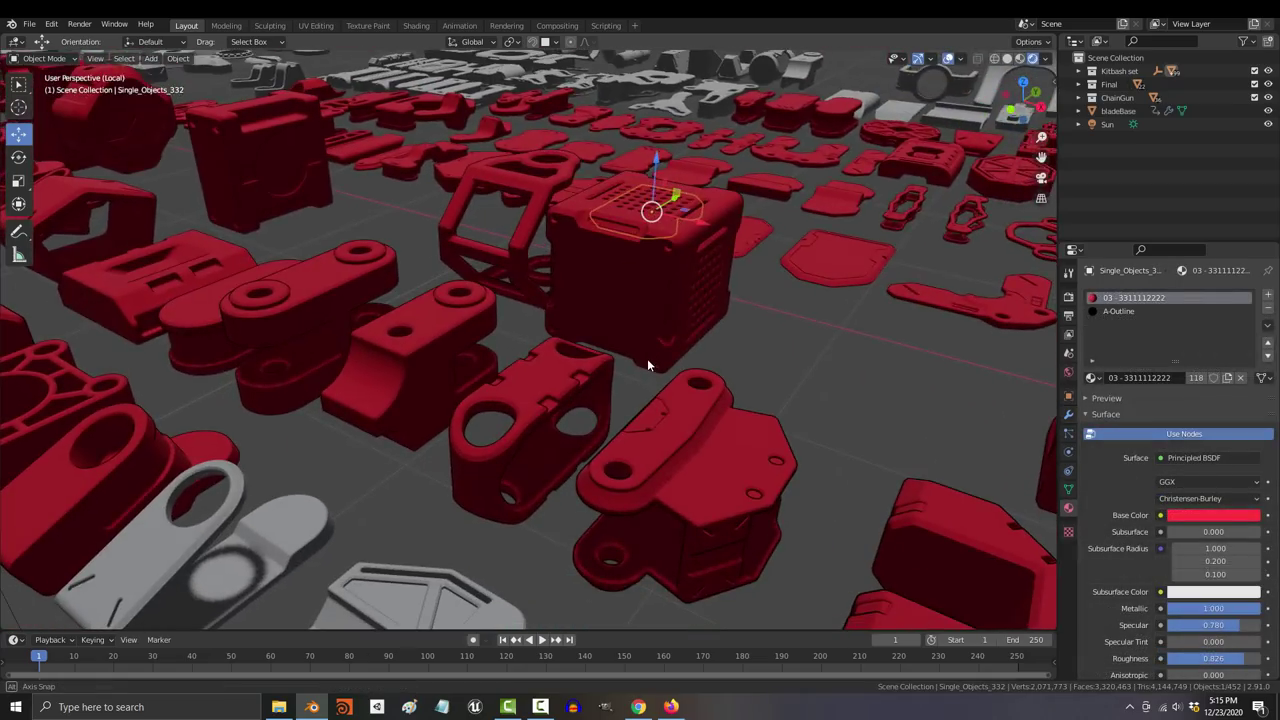
{"action": "middle_click_drag", "start_coordinate": [647, 358], "coordinate": [806, 346]}
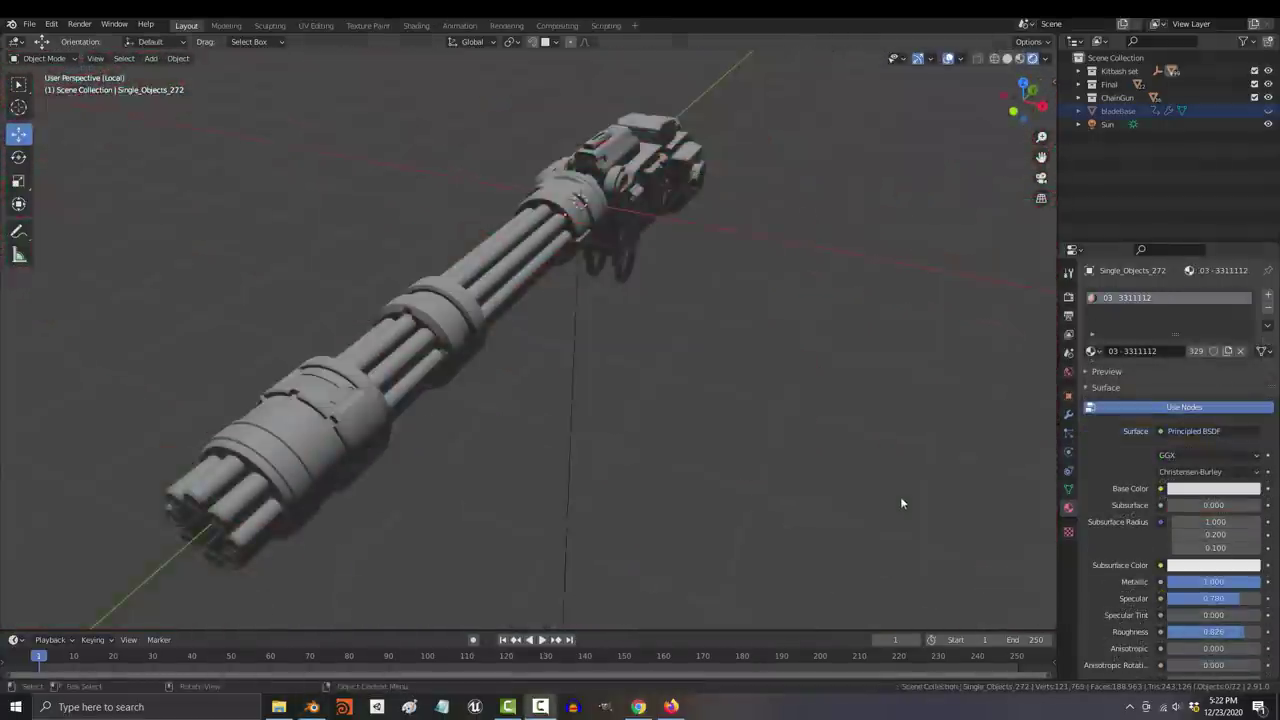
Step: Orbit around the red chain gun to inspect its material and Solidify thickness
{"action": "middle_click_drag", "start_coordinate": [900, 496], "coordinate": [394, 429]}
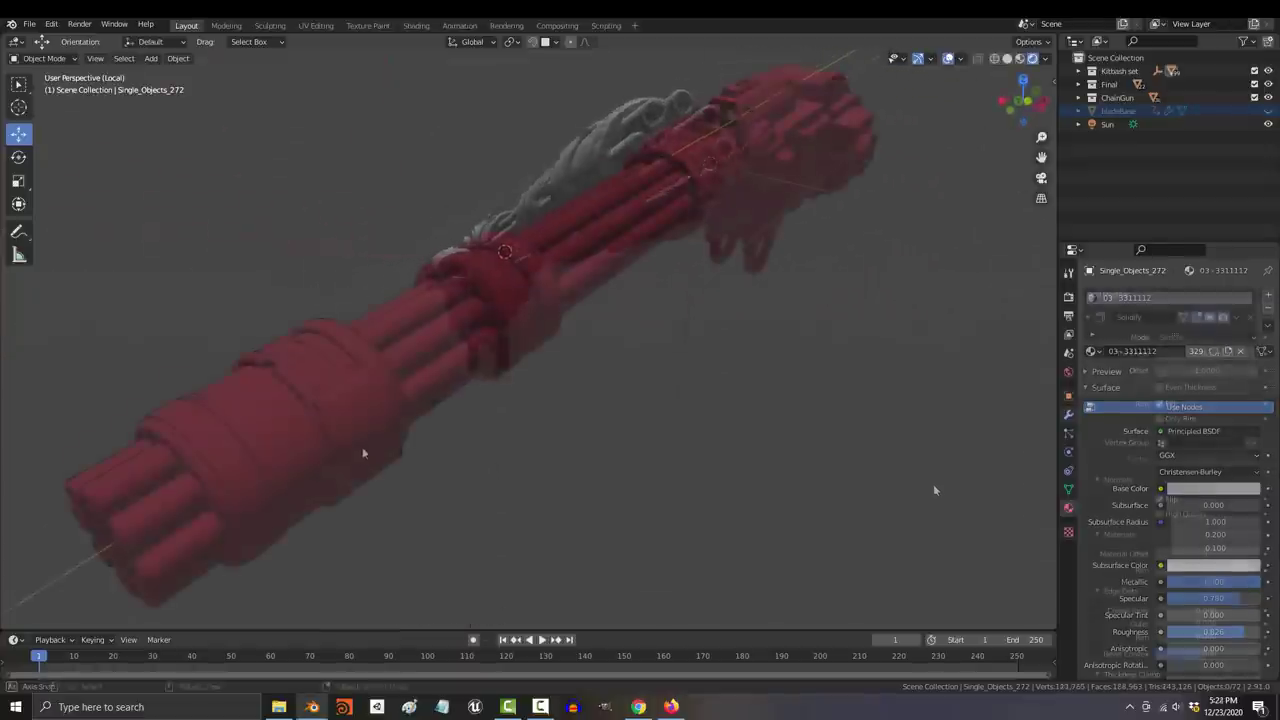
{"action": "middle_click_drag", "start_coordinate": [934, 486], "coordinate": [308, 298]}
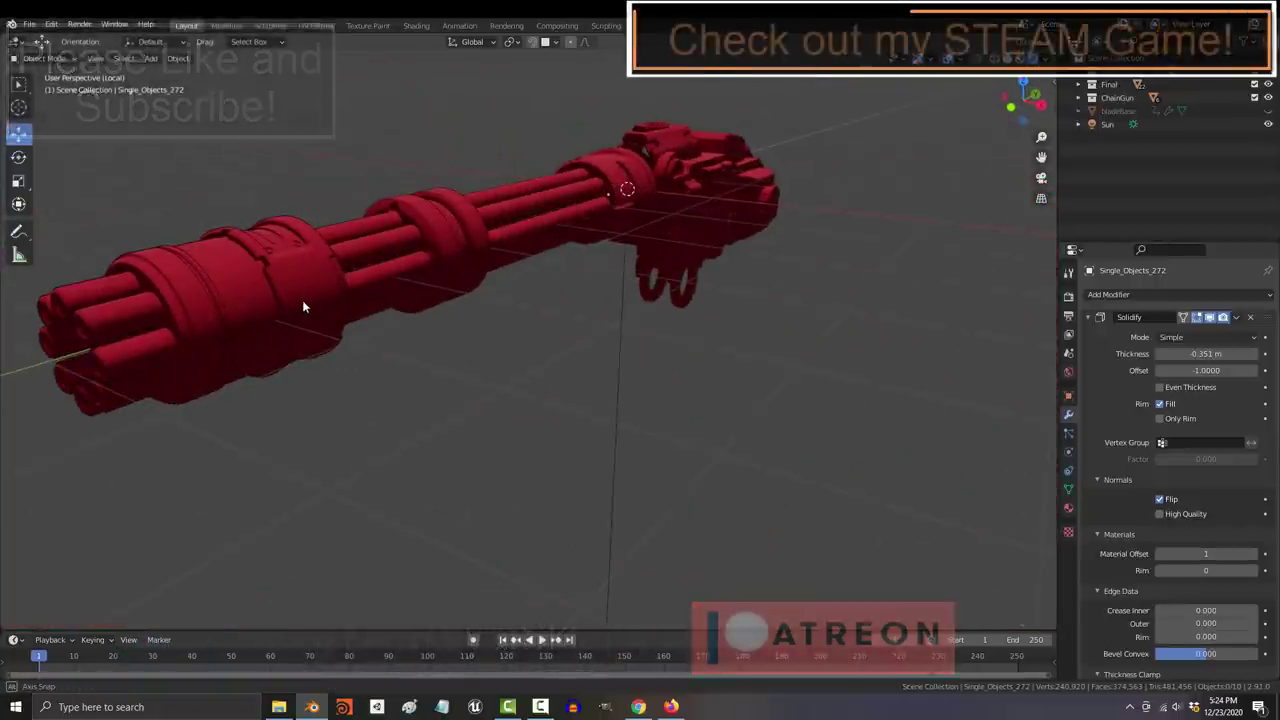